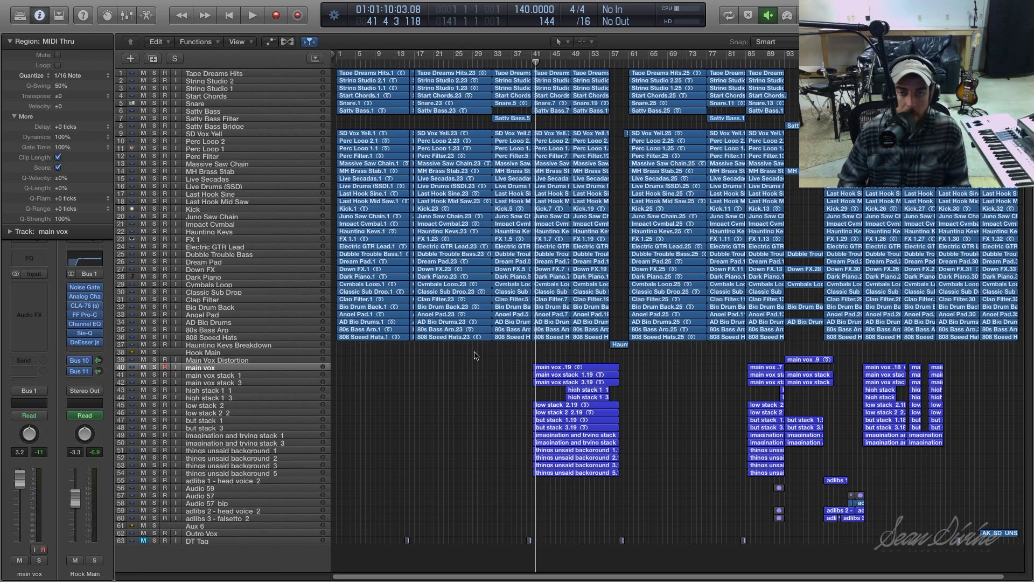
# Step: Move the playhead from bar 40 to the start of bar 41
pyautogui.click(528, 63)
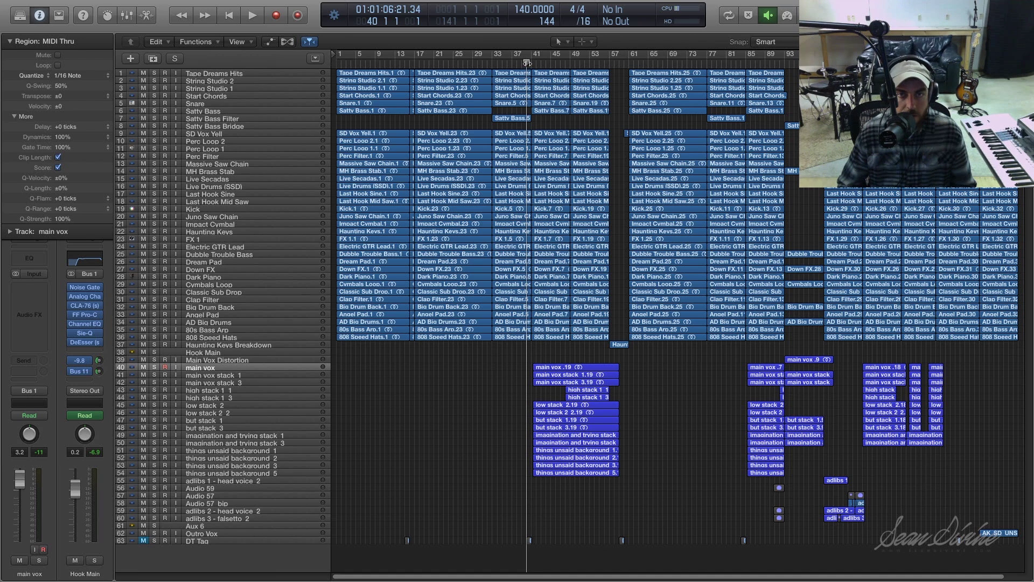
pyautogui.moveTo(528, 62); pyautogui.dragTo(531, 62)
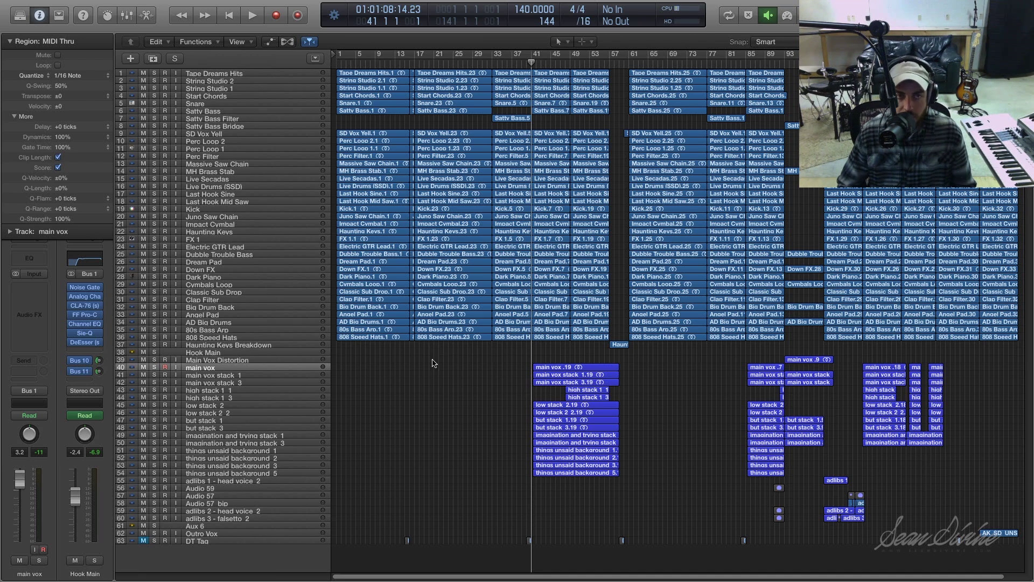
# Step: Show the Hook Main Noise Gate settings and move the window higher up the screen
pyautogui.click(89, 289)
pyautogui.click(323, 167)
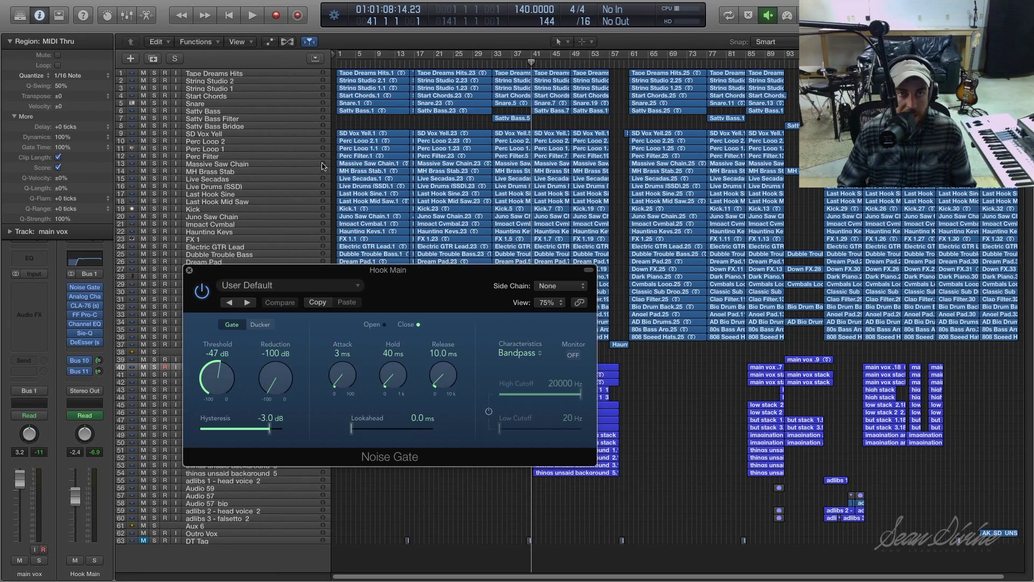
pyautogui.moveTo(330, 272); pyautogui.dragTo(304, 135)
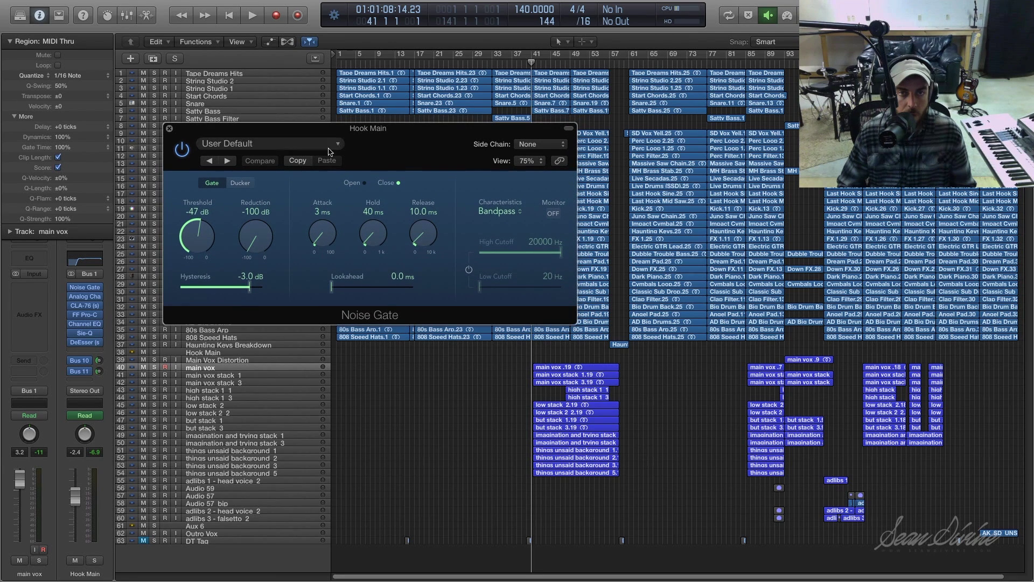
# Step: Play the gated hook from bar 41, then select and zoom to the vocal regions there
pyautogui.press('space')
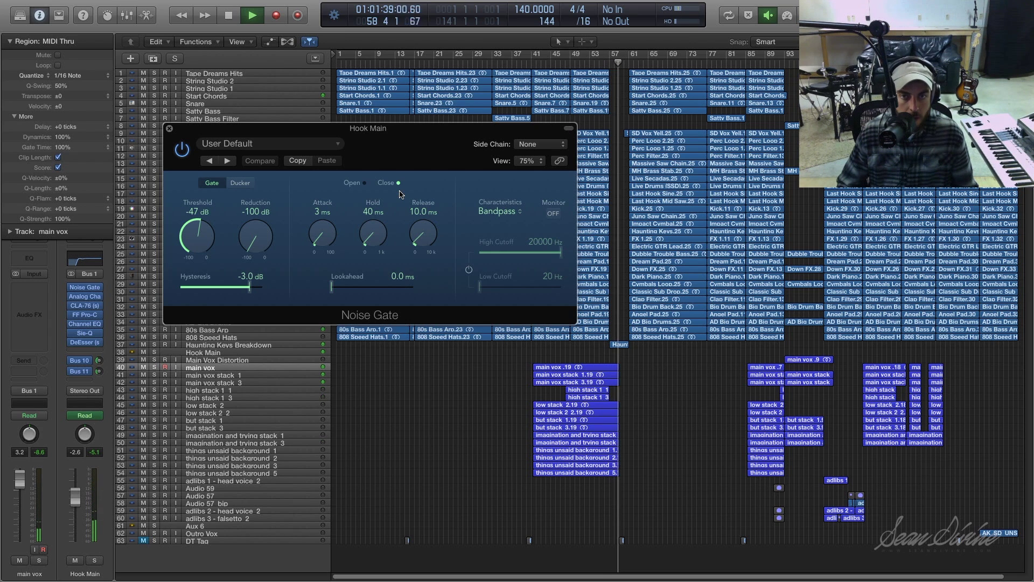
pyautogui.press('space')
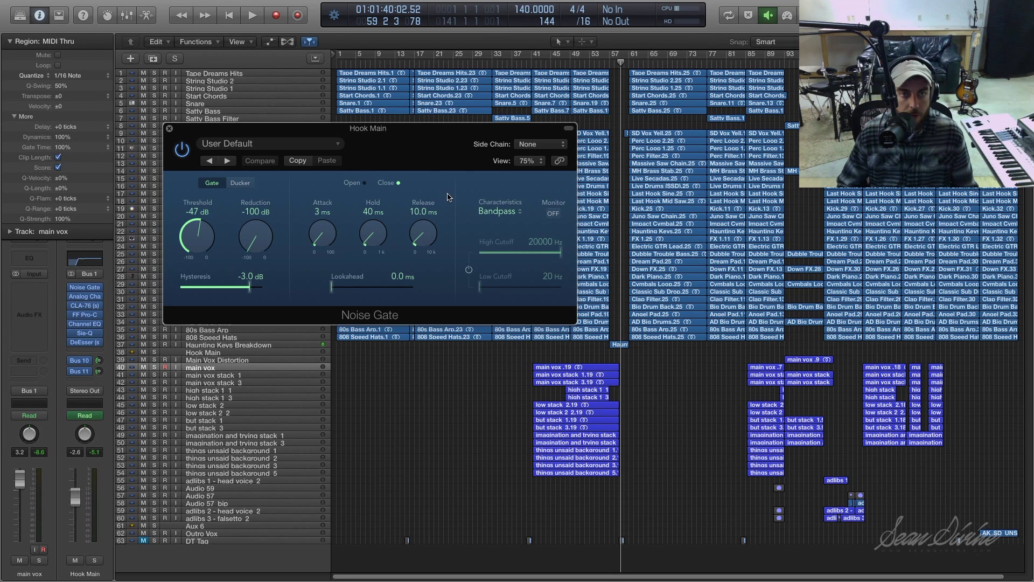
pyautogui.moveTo(513, 365); pyautogui.dragTo(637, 481)
pyautogui.press('z')
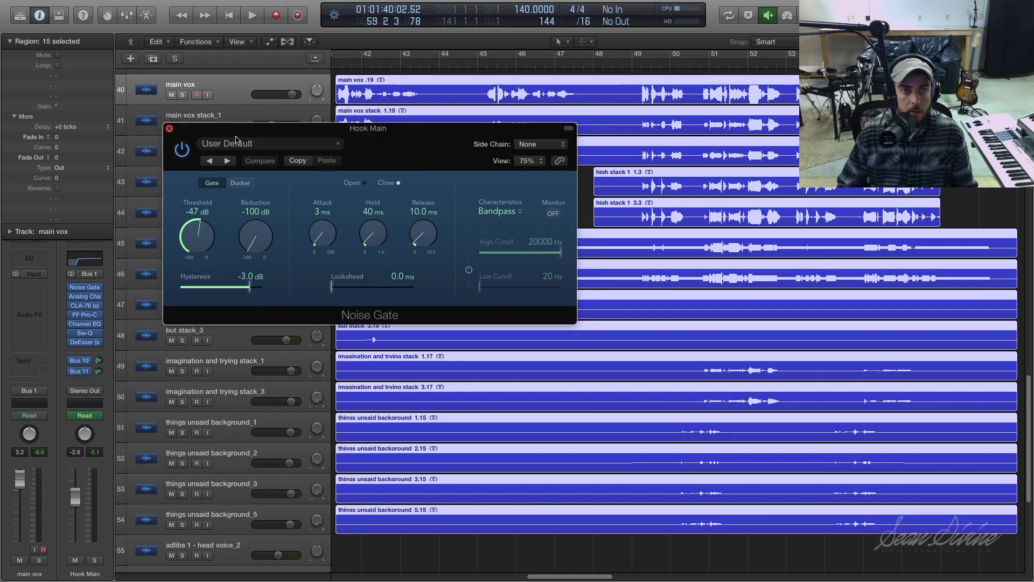
# Step: Close the Hook Main noise gate settings
pyautogui.click(169, 128)
pyautogui.scroll(3, 426, 263)
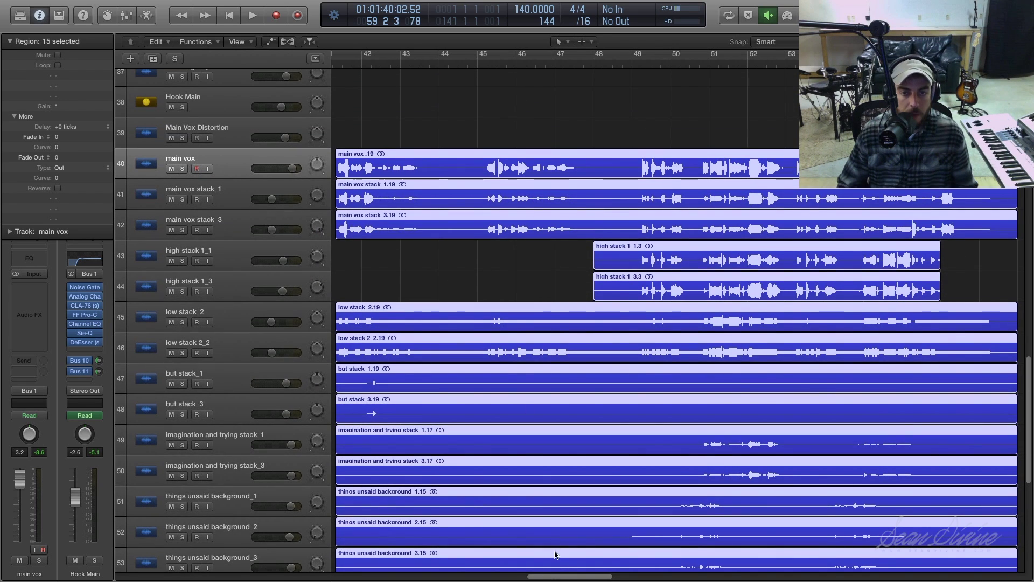
pyautogui.moveTo(557, 576); pyautogui.dragTo(556, 578)
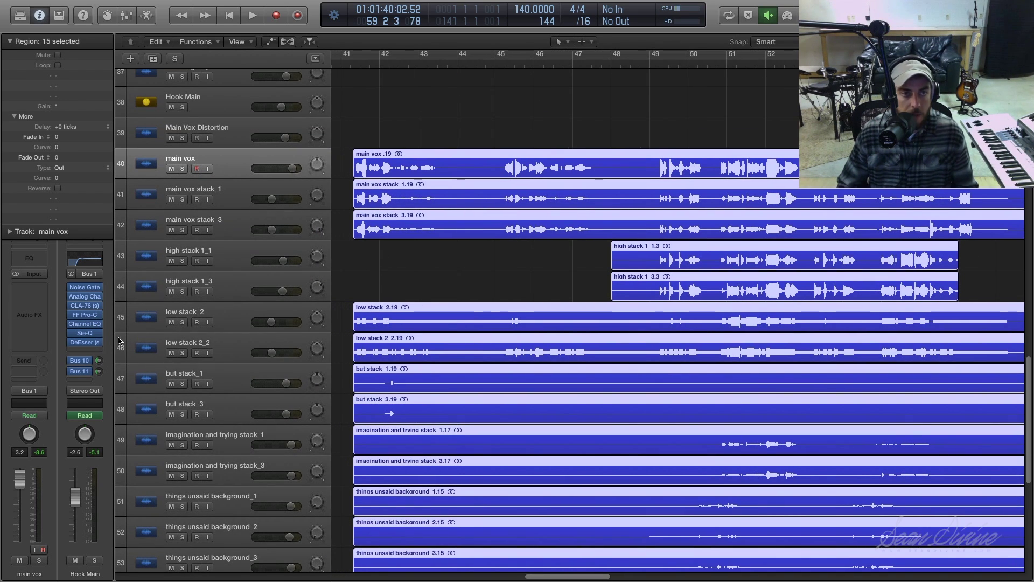
# Step: Narrow the selection to the main vox regions, solo the main vox track, then deselect
pyautogui.click(214, 160)
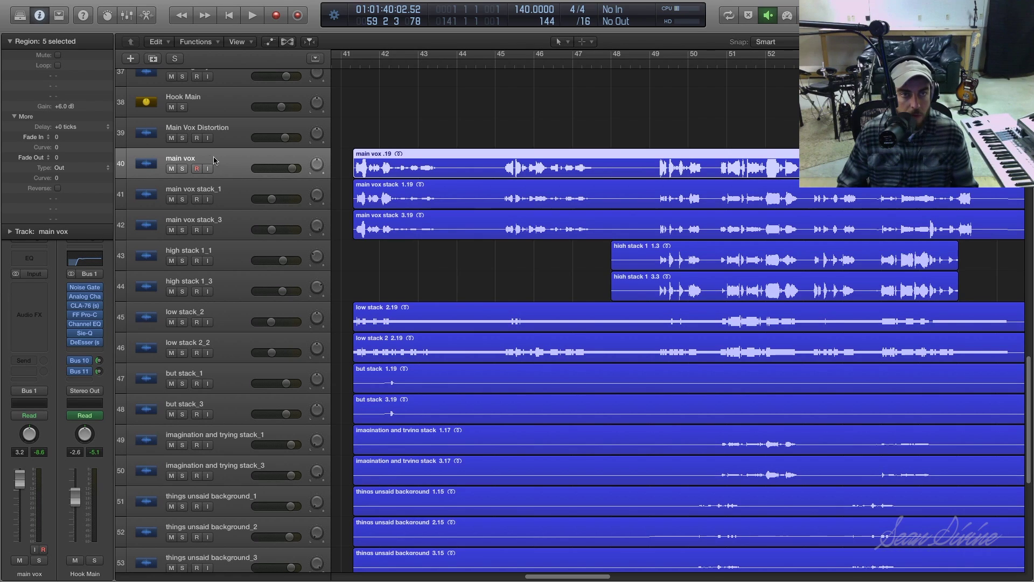
pyautogui.click(183, 169)
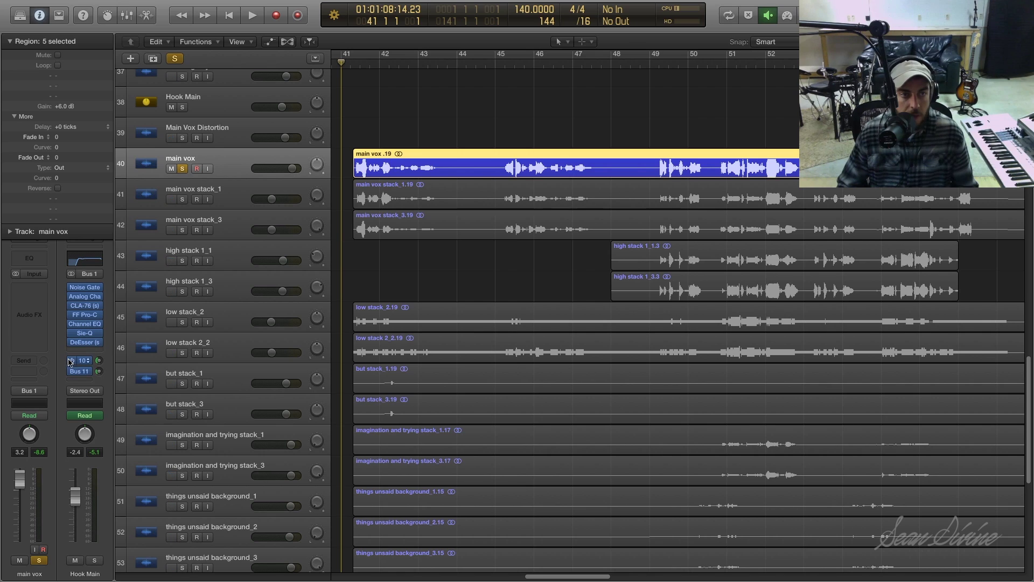
pyautogui.moveTo(70, 363)
pyautogui.click(422, 258)
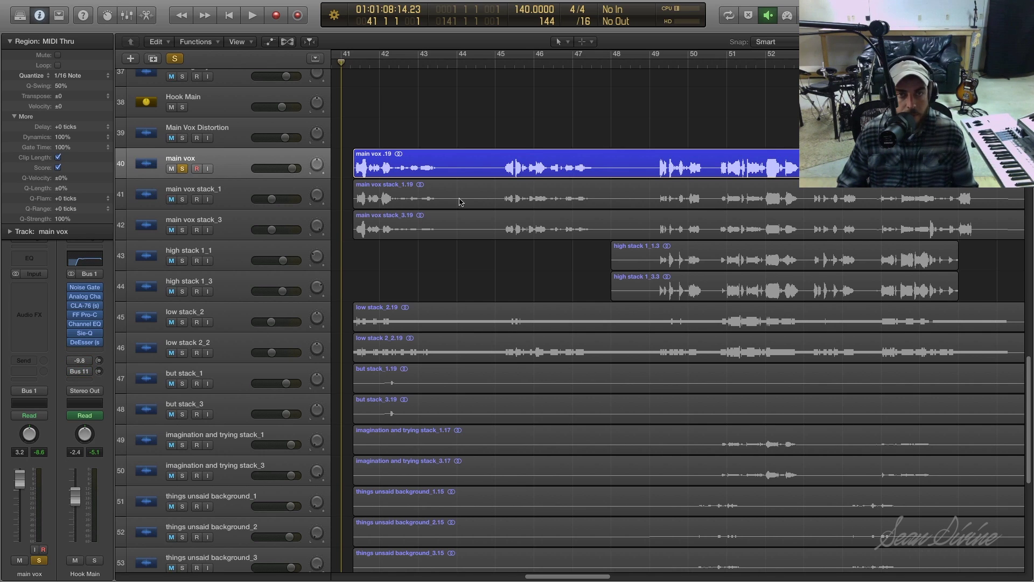
# Step: Play the soloed main vox from bar 41 twice
pyautogui.press('space')
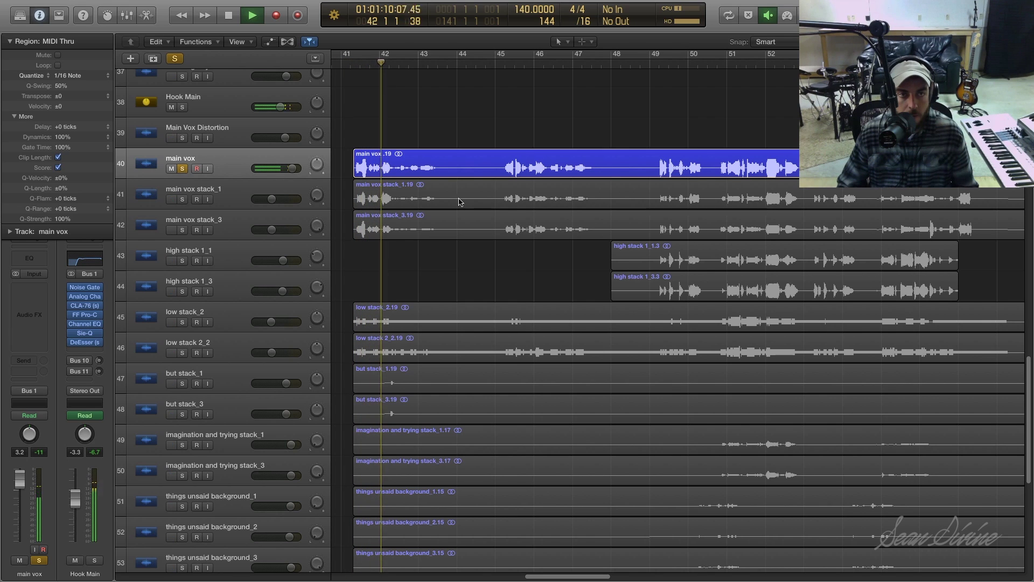
pyautogui.press('space')
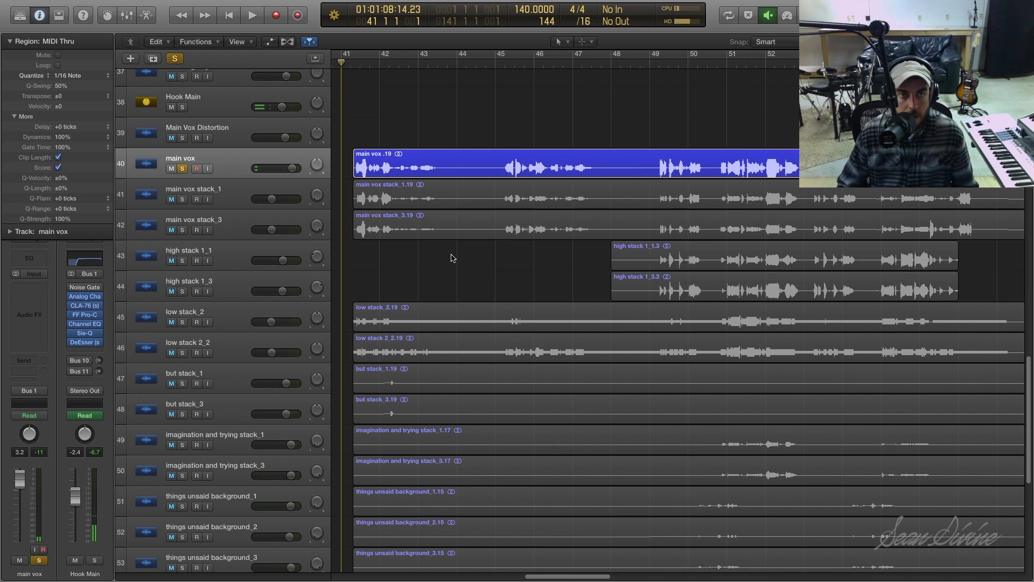
pyautogui.press('space')
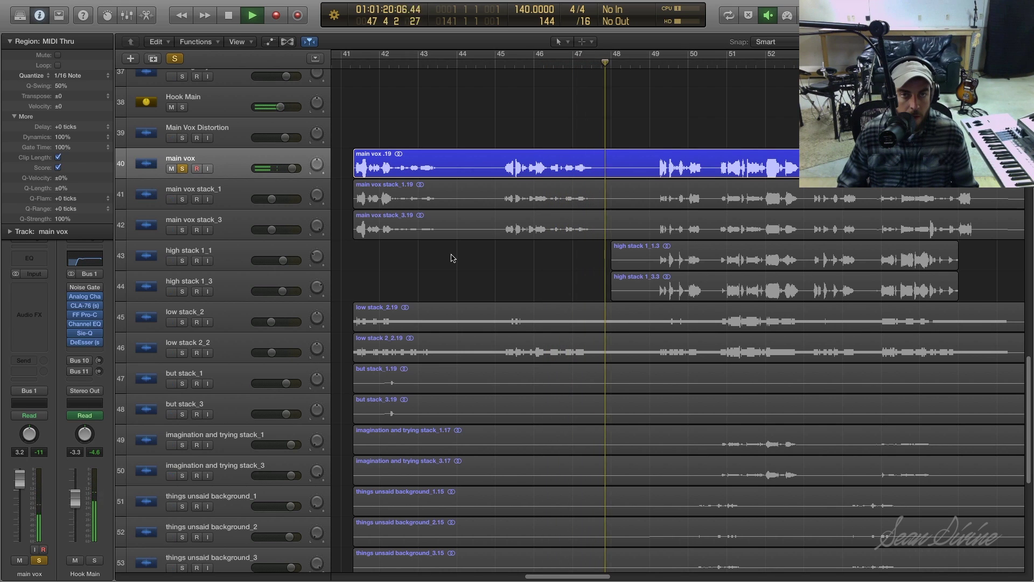
pyautogui.press('space')
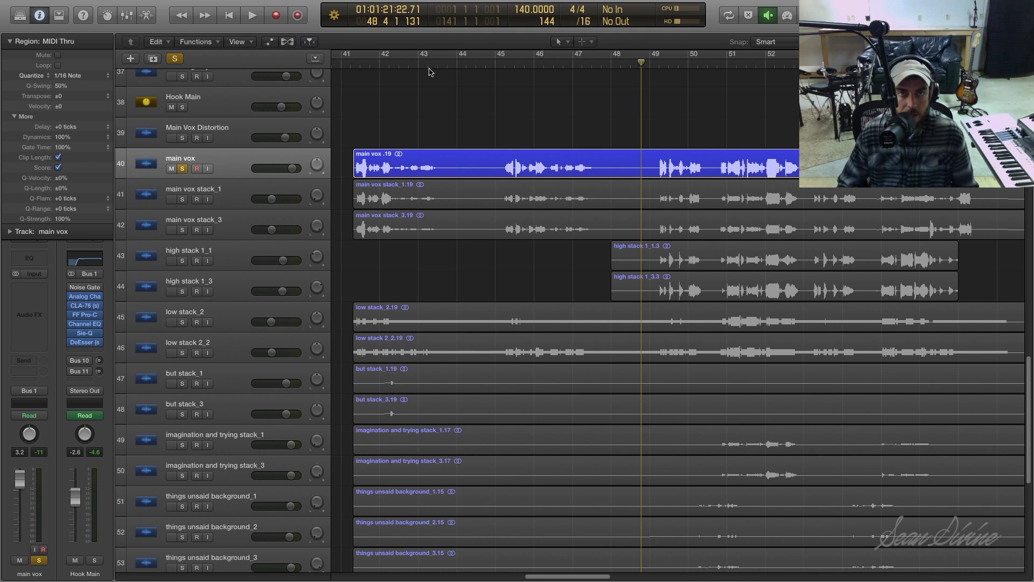
pyautogui.scroll(1, 447, 59)
pyautogui.click(453, 64)
pyautogui.moveTo(456, 65); pyautogui.dragTo(363, 72)
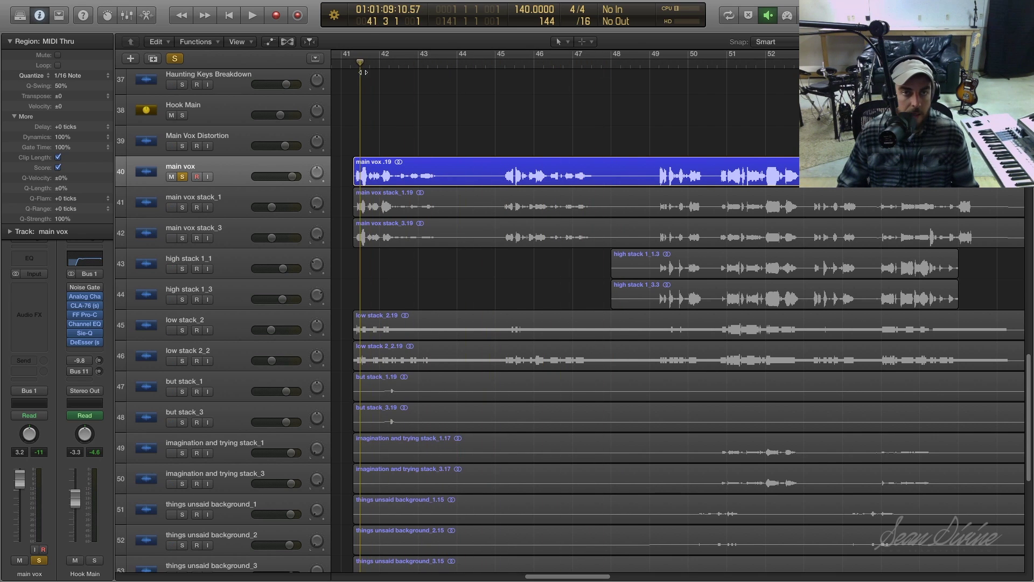
pyautogui.click(84, 287)
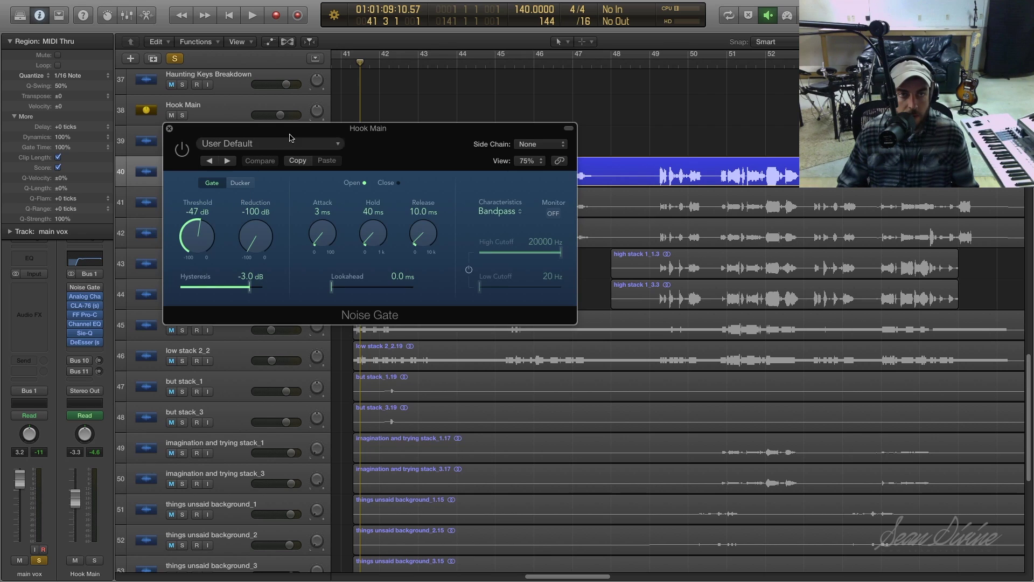
pyautogui.click(170, 130)
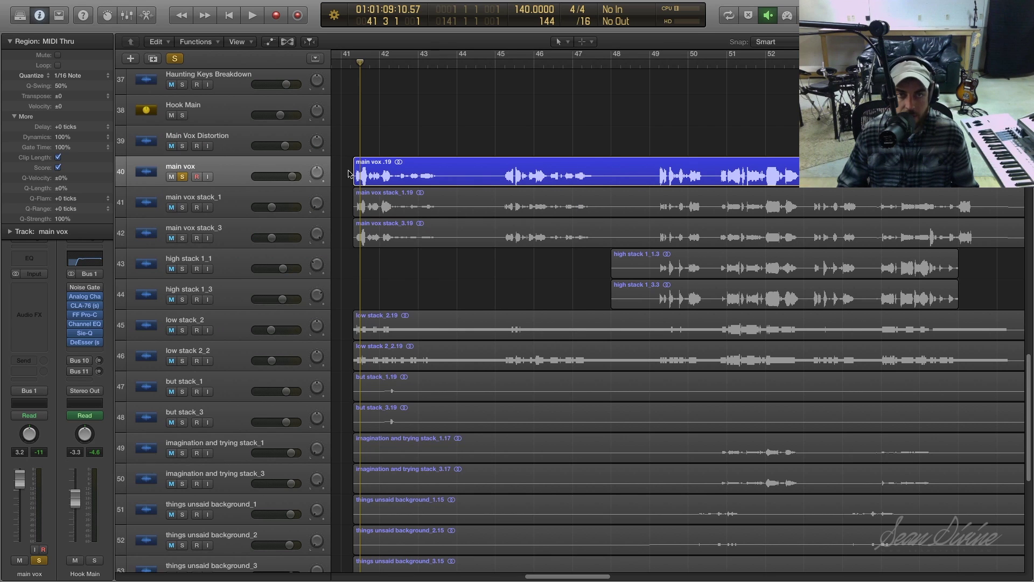
pyautogui.click(591, 46)
pyautogui.press('Escape')
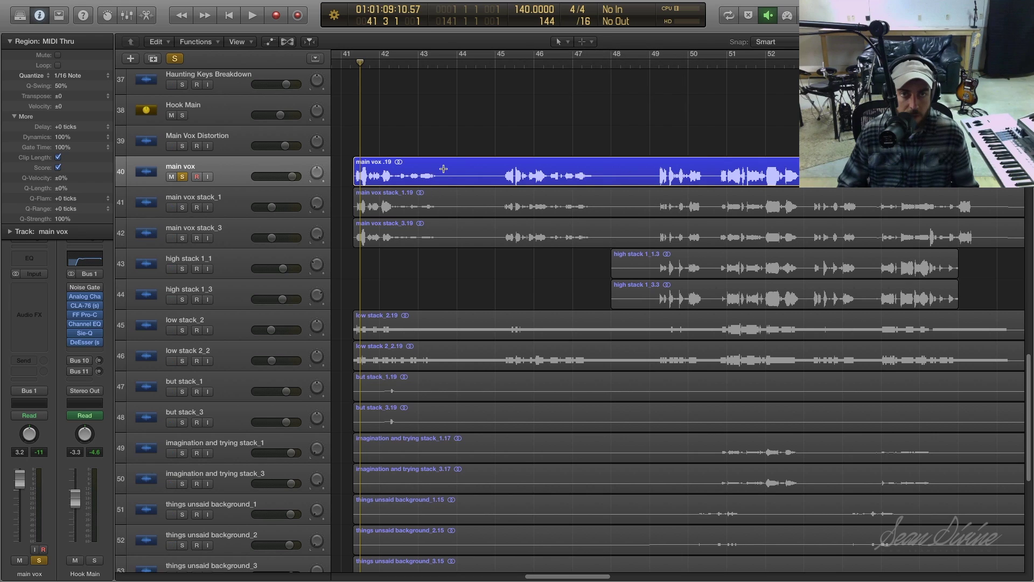
pyautogui.moveTo(443, 169); pyautogui.dragTo(491, 186)
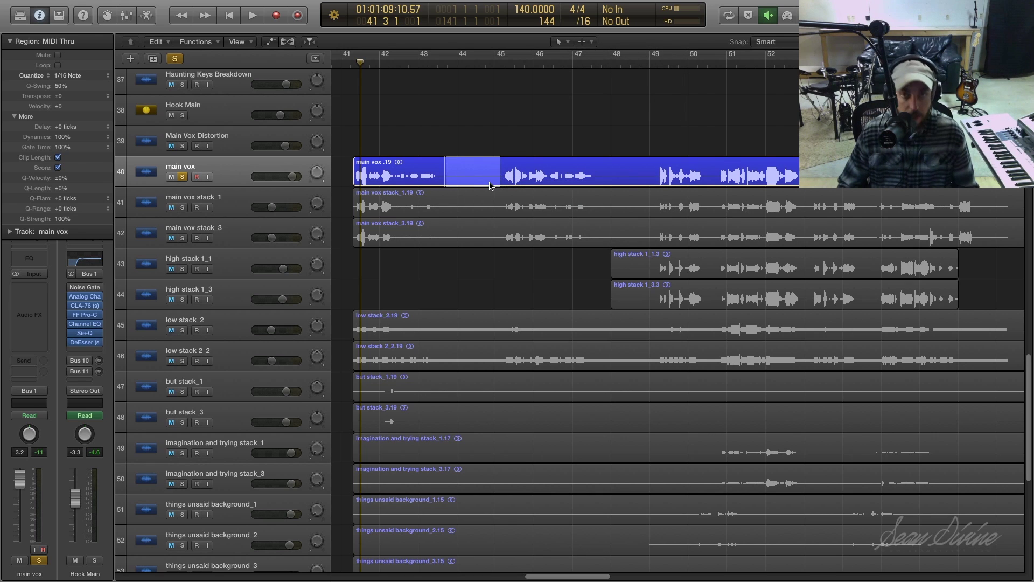
pyautogui.hotkey('ctrl', 'm')
pyautogui.moveTo(594, 165); pyautogui.dragTo(656, 164)
pyautogui.click(610, 166)
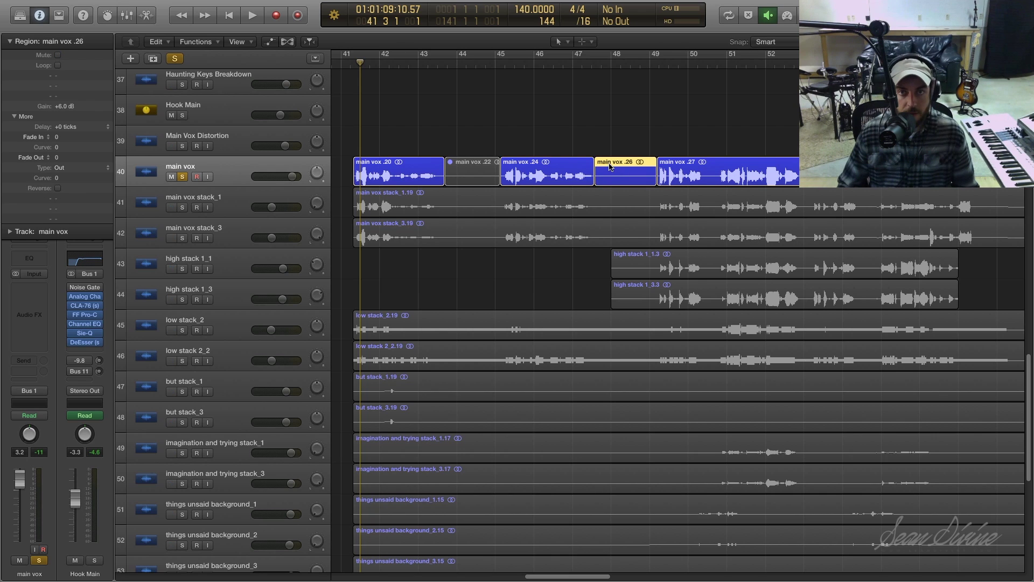
pyautogui.press('super+z')
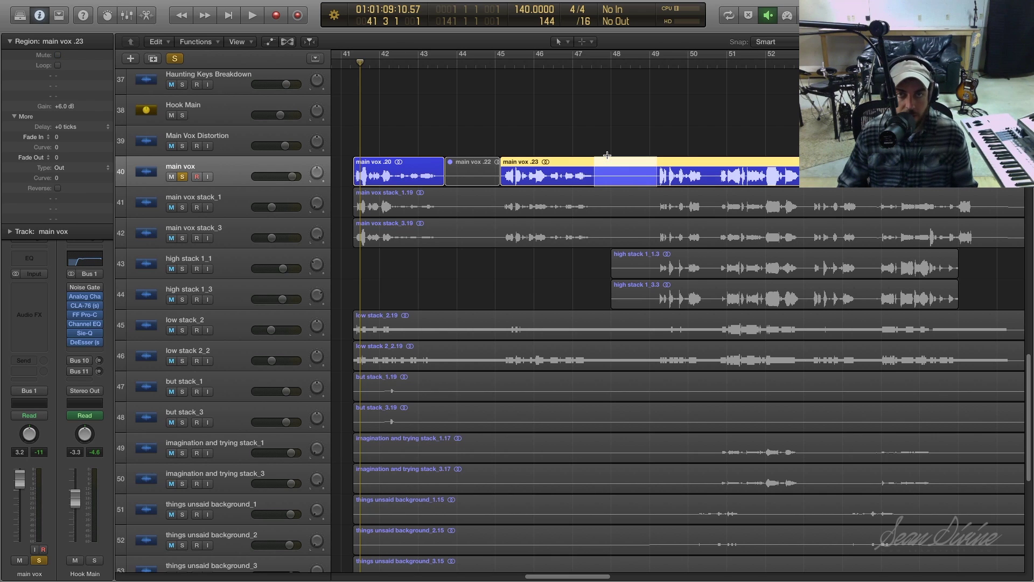
pyautogui.press('super+z')
pyautogui.press('super+z')
pyautogui.press('super+z')
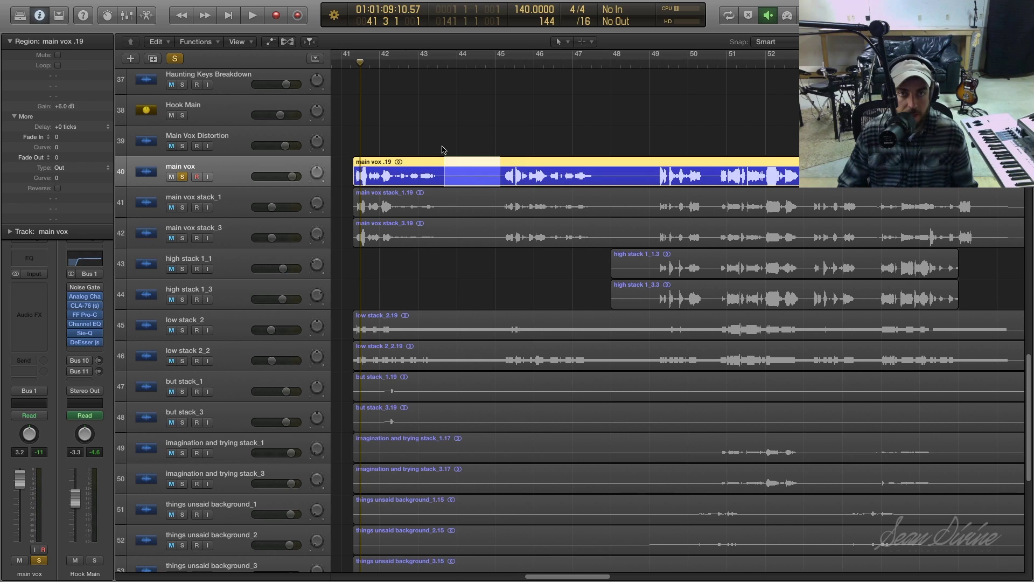
pyautogui.click(443, 150)
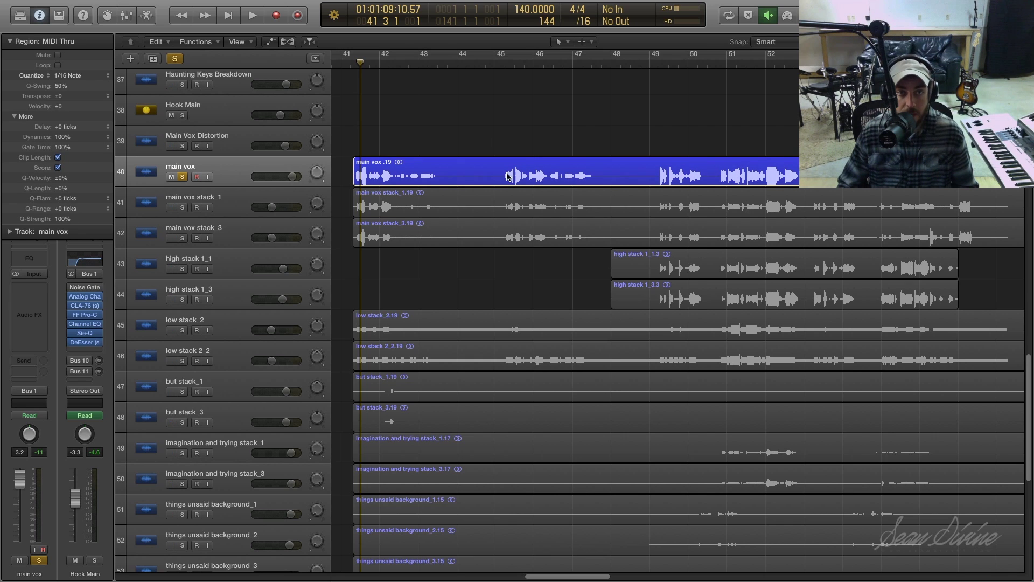
pyautogui.click(414, 64)
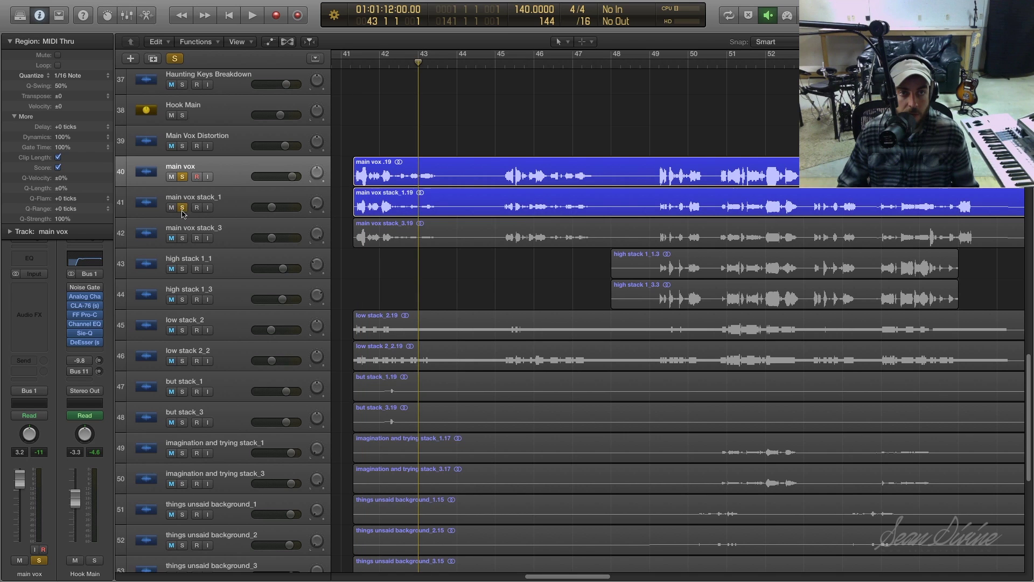
pyautogui.scroll(-10, 243, 216)
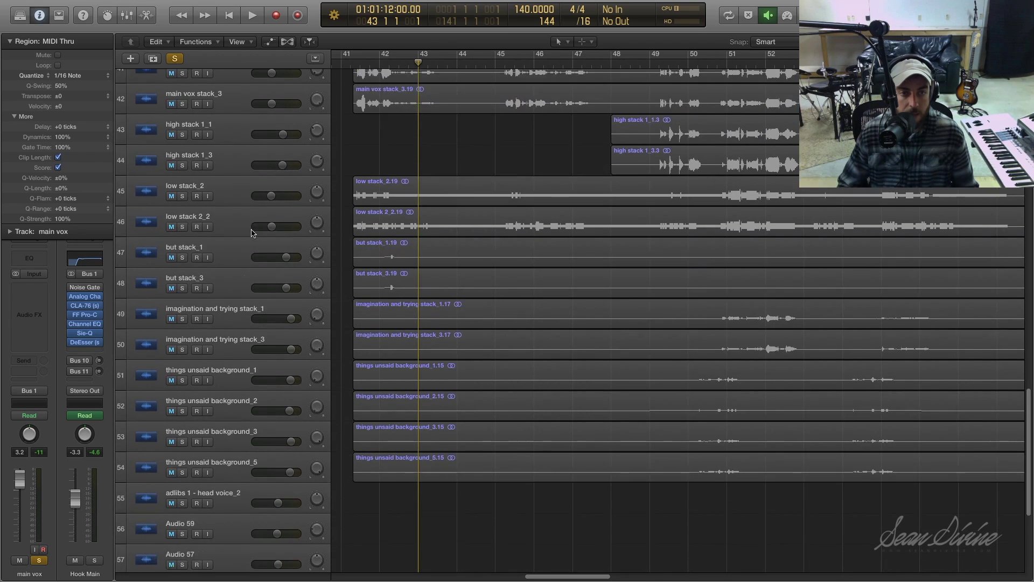
pyautogui.press('super+a')
pyautogui.scroll(10, 239, 360)
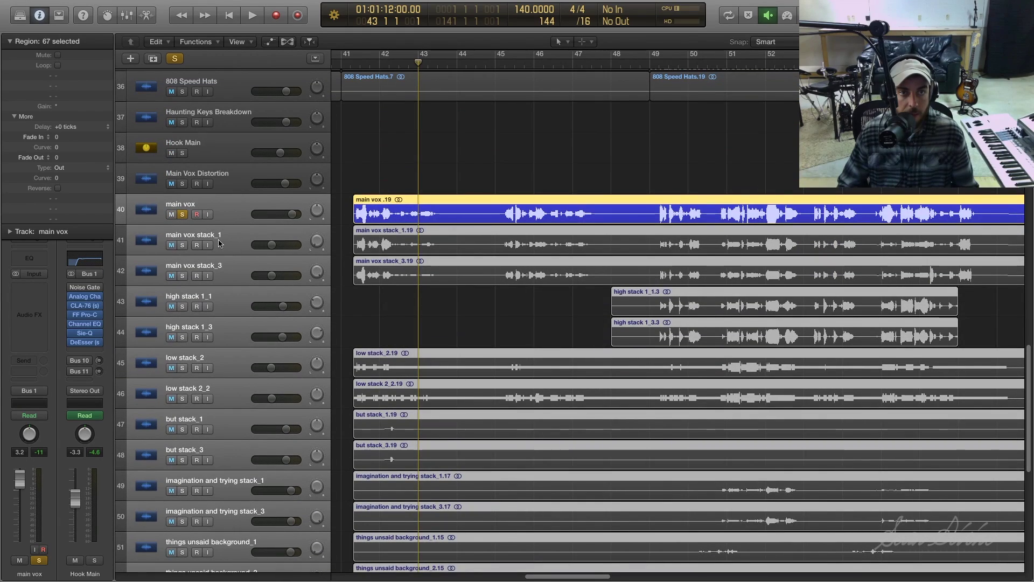
pyautogui.click(350, 59)
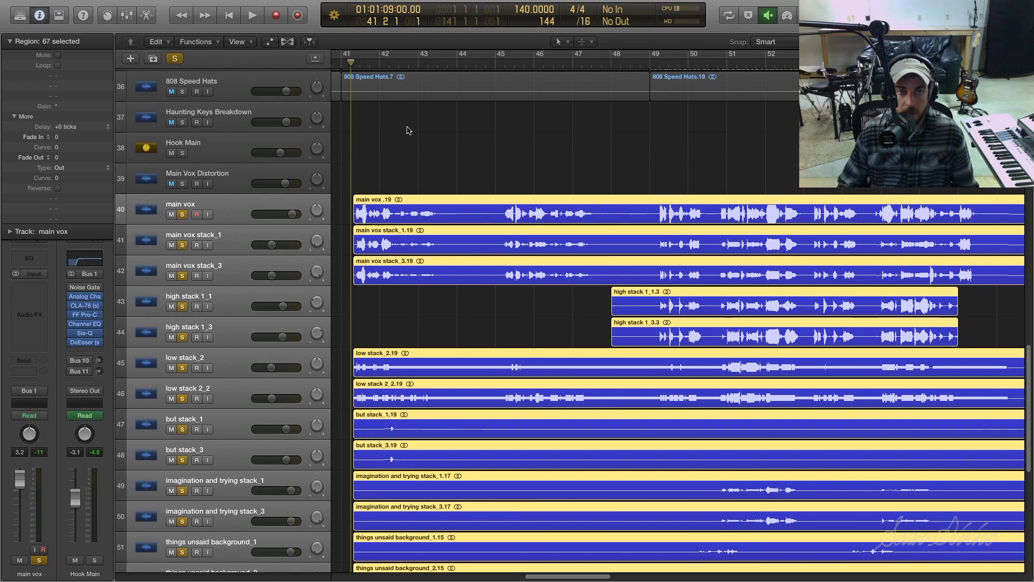
pyautogui.press('space')
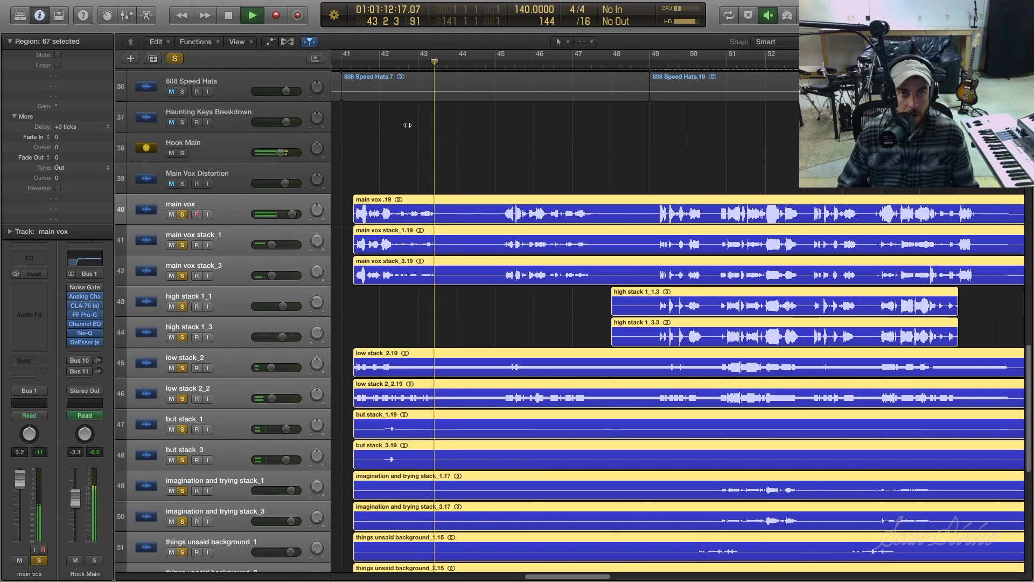
pyautogui.scroll(-3, 338, 209)
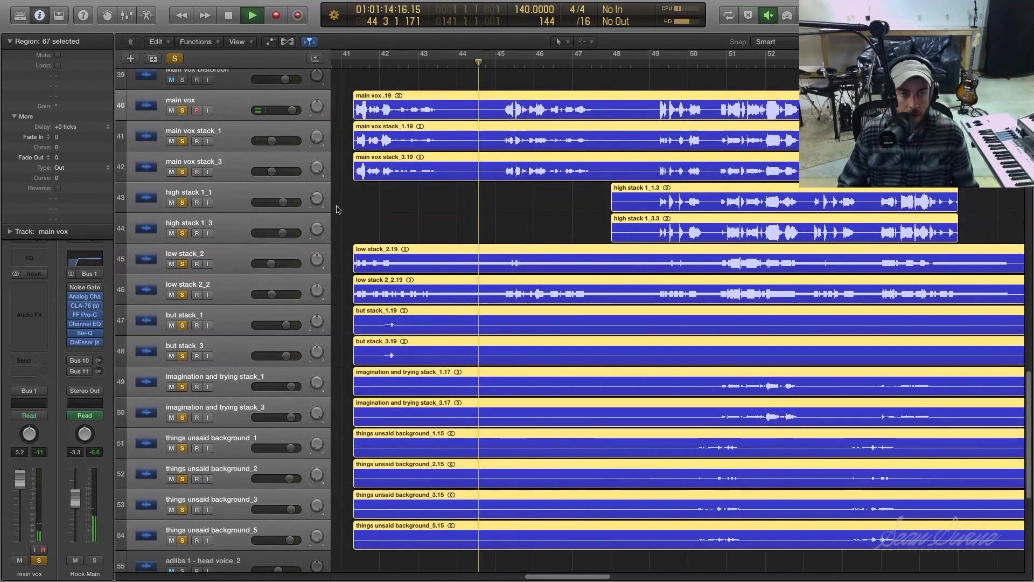
pyautogui.click(224, 289)
pyautogui.click(224, 350)
pyautogui.click(225, 387)
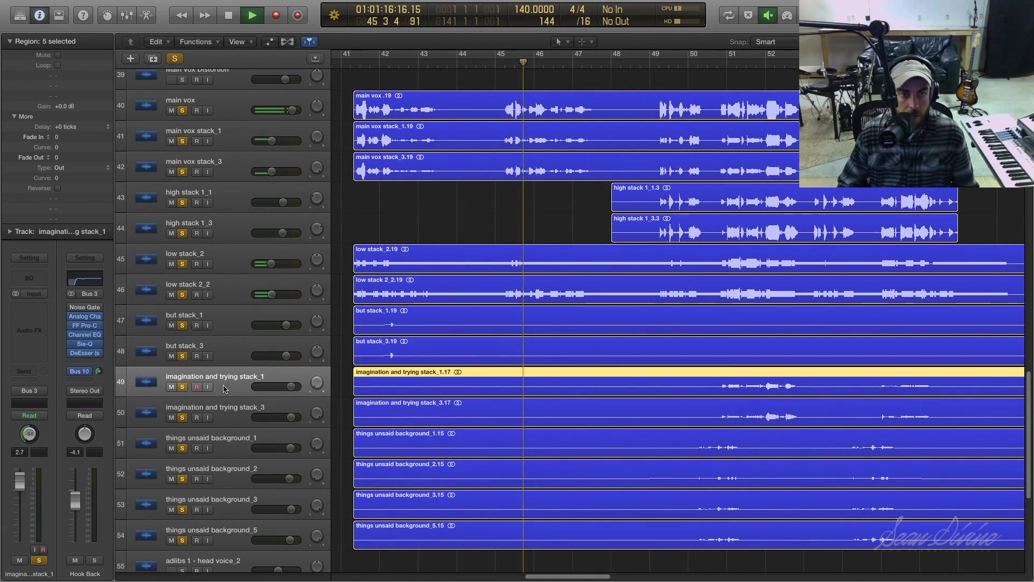
pyautogui.click(224, 418)
pyautogui.click(224, 449)
pyautogui.click(226, 511)
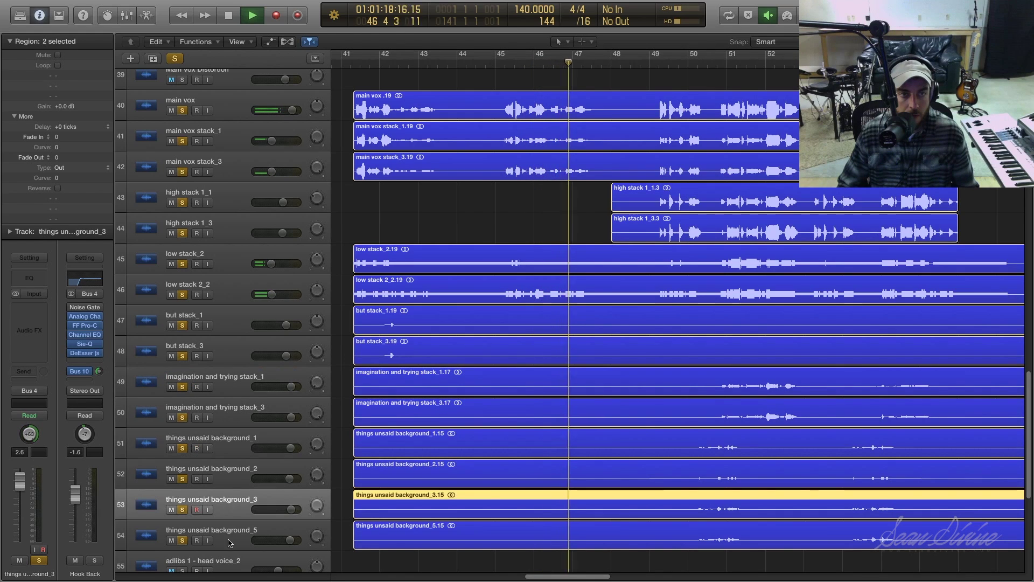
pyautogui.click(229, 541)
pyautogui.click(360, 240)
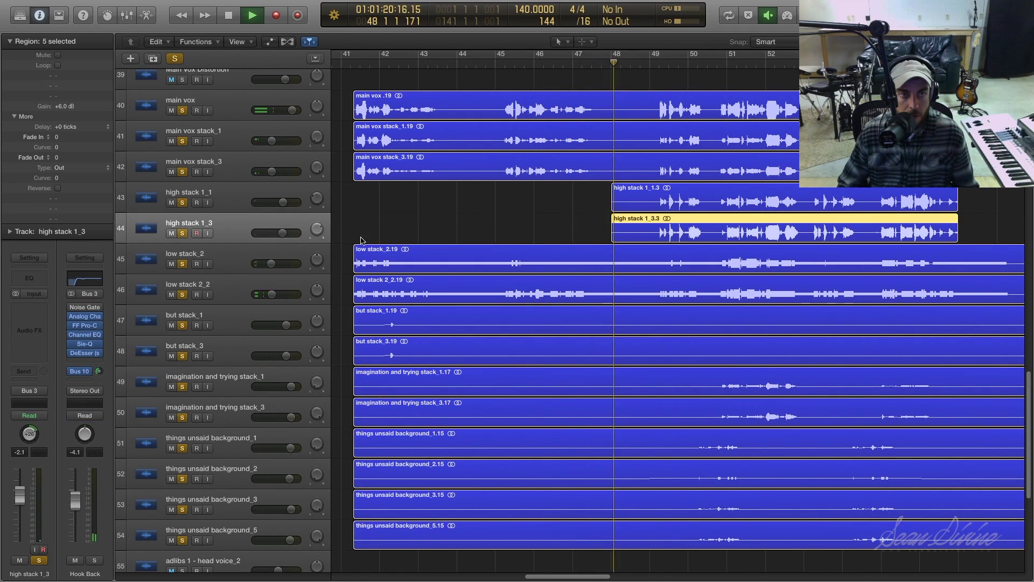
pyautogui.scroll(4, 361, 241)
pyautogui.press('space')
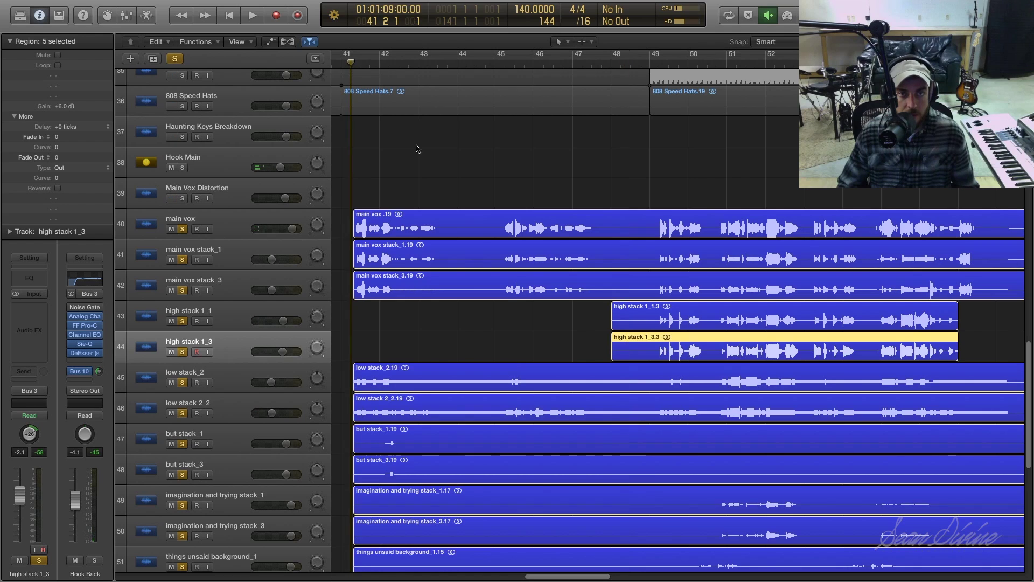
pyautogui.click(191, 217)
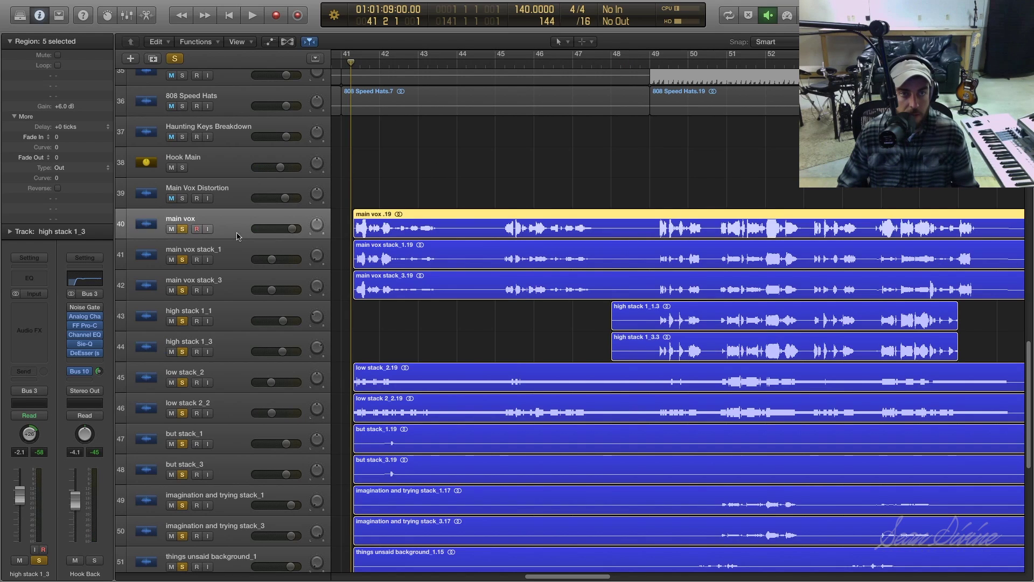
pyautogui.scroll(-6, 226, 465)
pyautogui.keyDown('shift'); pyautogui.click(226, 464); pyautogui.keyUp('shift')
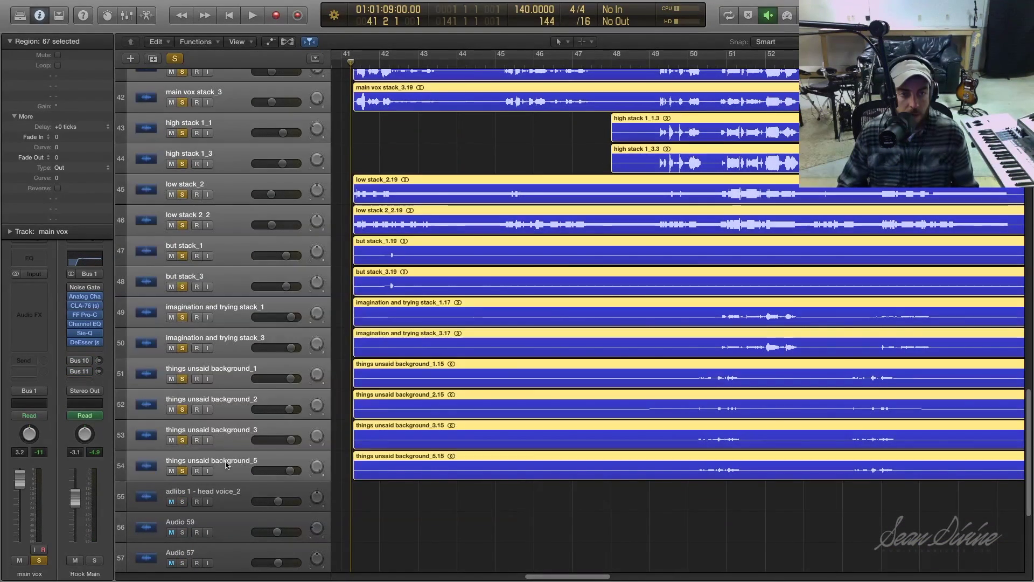
pyautogui.click(182, 470)
pyautogui.scroll(4, 450, 140)
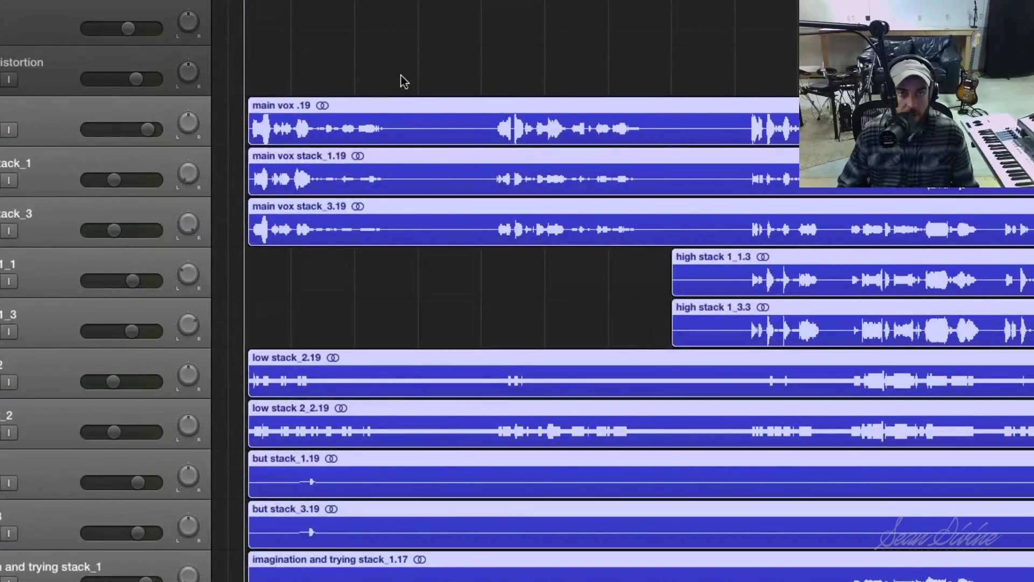
# Step: Select only the main vox .19 region and open Strip Silence from its Split menu
pyautogui.click(401, 78)
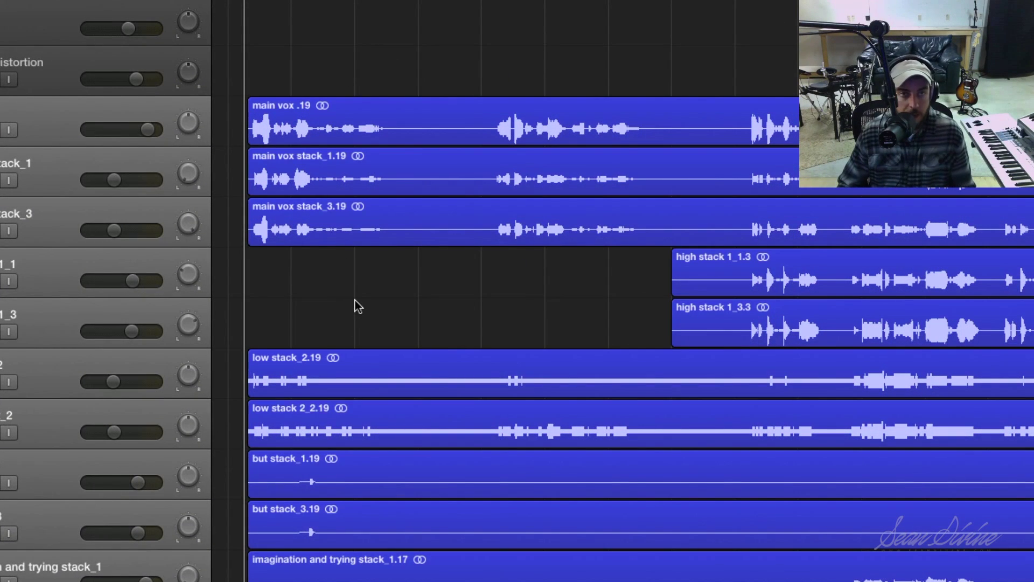
pyautogui.click(51, 125)
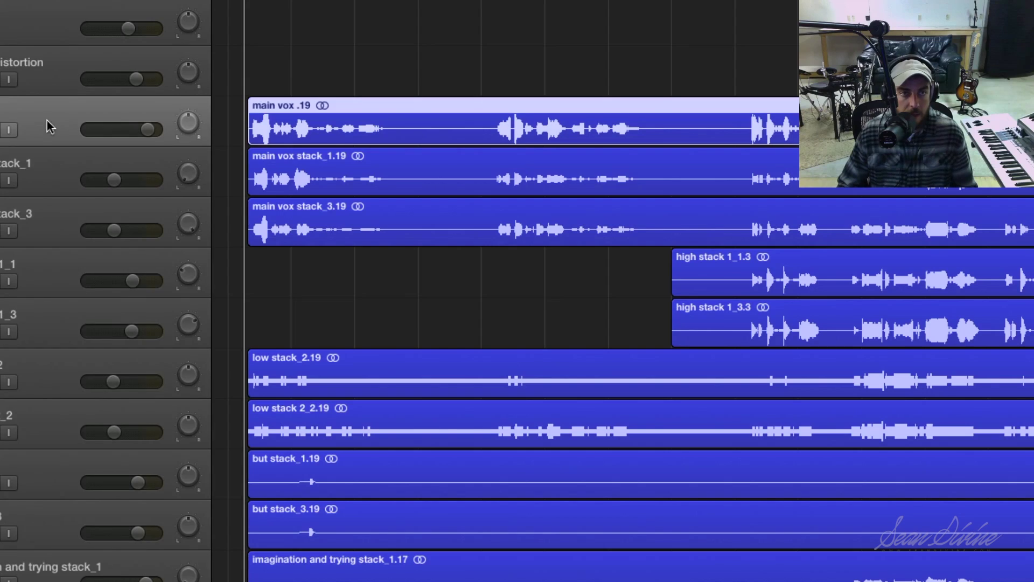
pyautogui.click(381, 80)
pyautogui.click(356, 109)
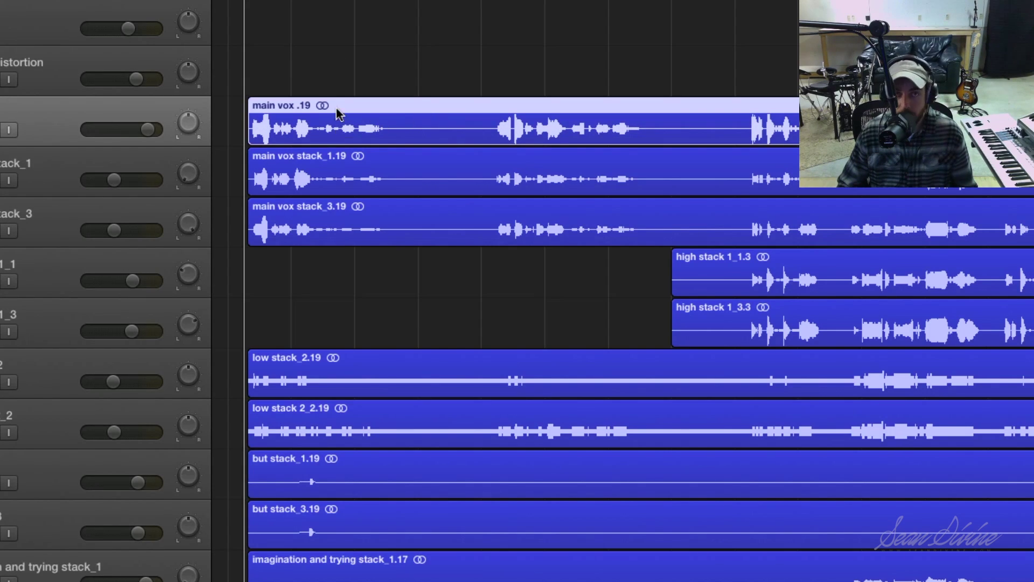
pyautogui.click(330, 62)
pyautogui.click(324, 115)
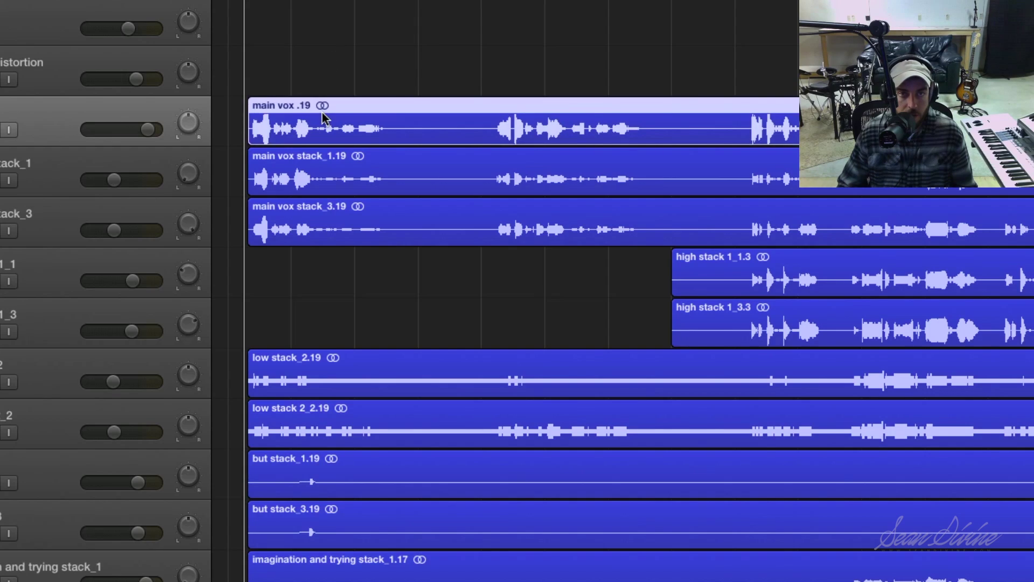
pyautogui.rightClick(358, 131)
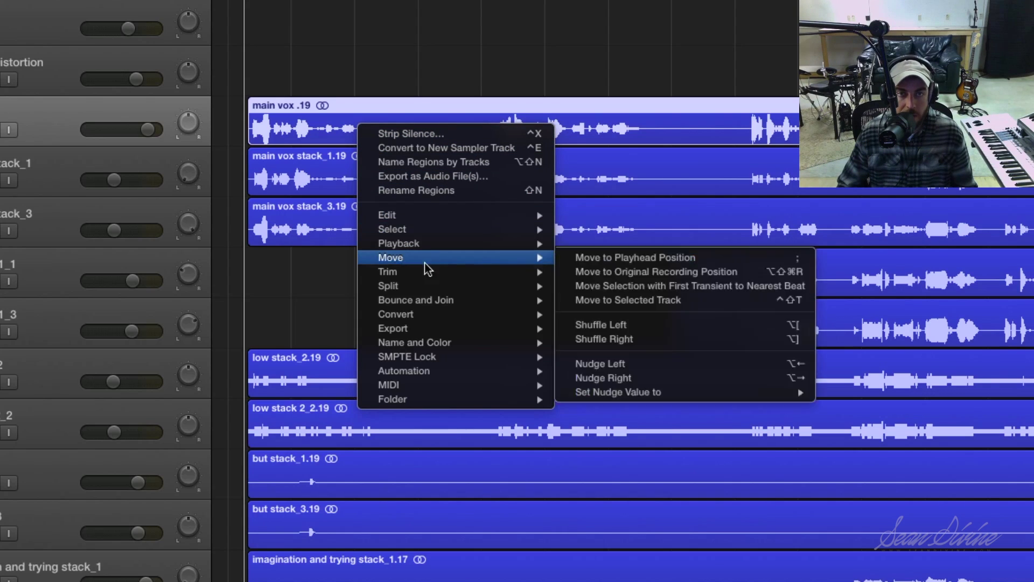
pyautogui.moveTo(421, 287)
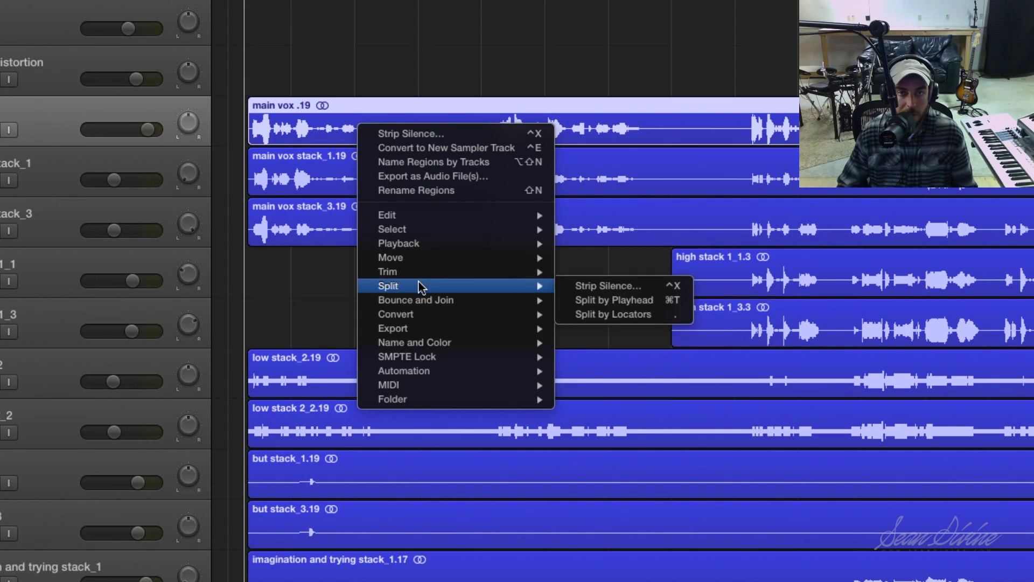
pyautogui.click(617, 287)
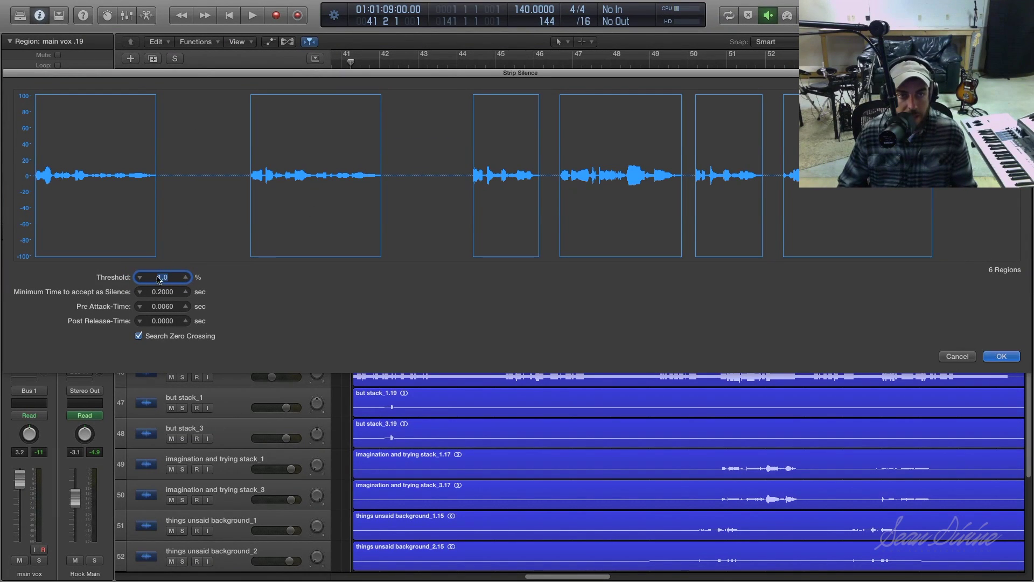
# Step: Strip main vox .19 at a 1.0% threshold with a 0.0720 sec post release-time
pyautogui.scroll(5, 160, 277)
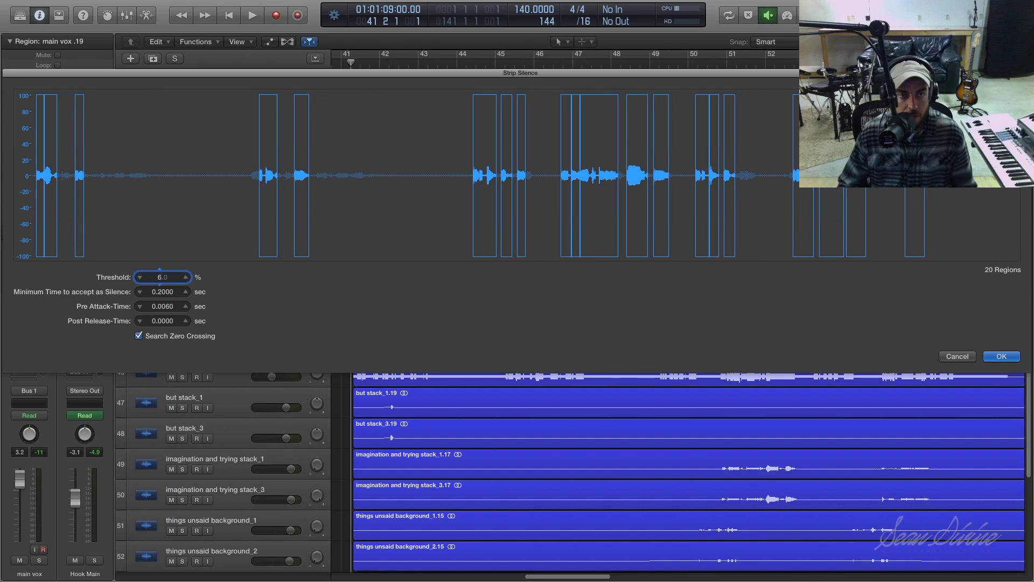
pyautogui.scroll(-5, 160, 277)
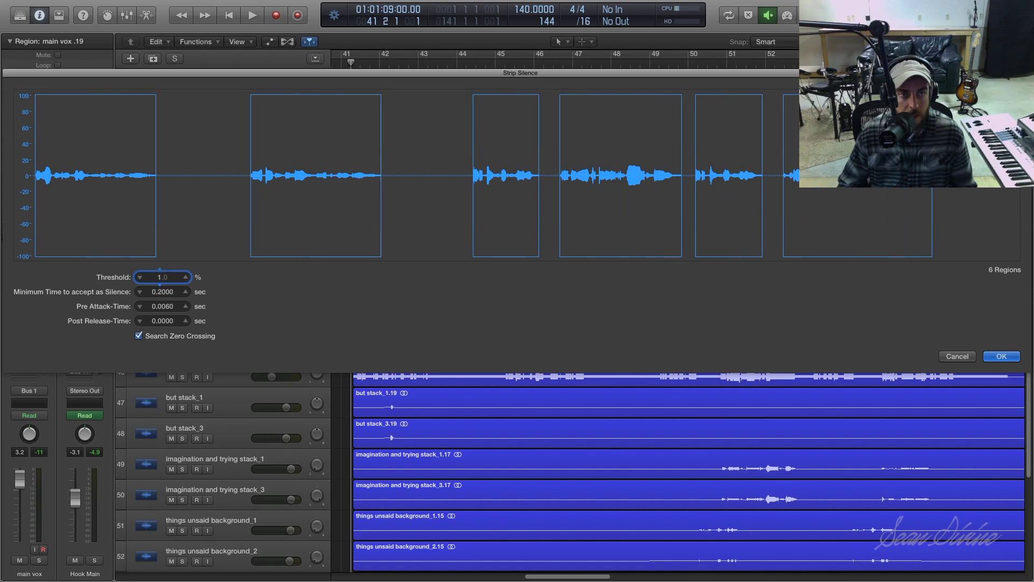
pyautogui.scroll(2, 160, 277)
pyautogui.scroll(-2, 160, 277)
pyautogui.scroll(2, 160, 277)
pyautogui.scroll(-2, 160, 277)
pyautogui.moveTo(158, 293); pyautogui.dragTo(158, 289)
pyautogui.moveTo(169, 310)
pyautogui.mouseDown()
pyautogui.moveTo(168, 319)
pyautogui.moveTo(169, 307)
pyautogui.mouseUp()
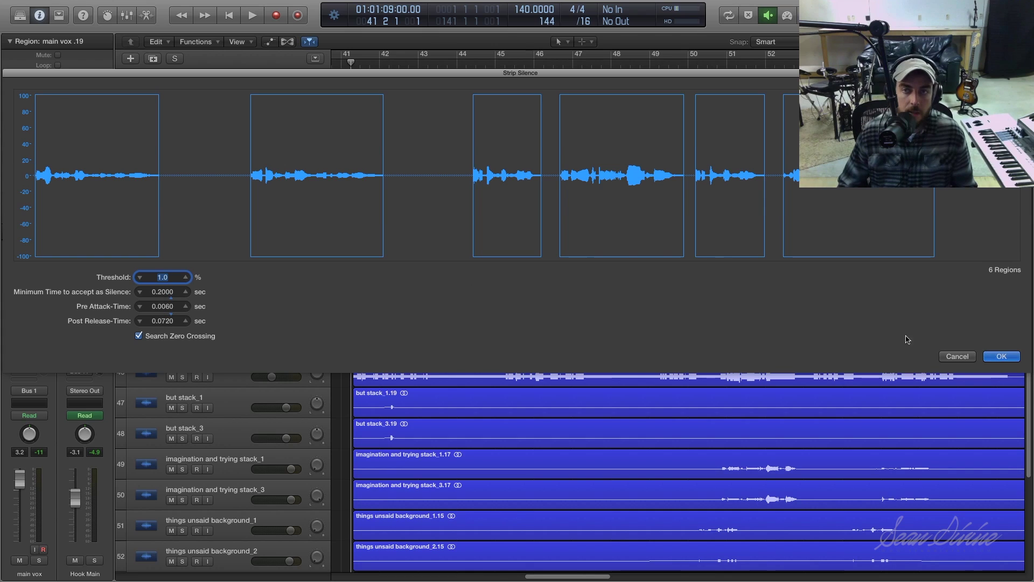
pyautogui.click(1003, 356)
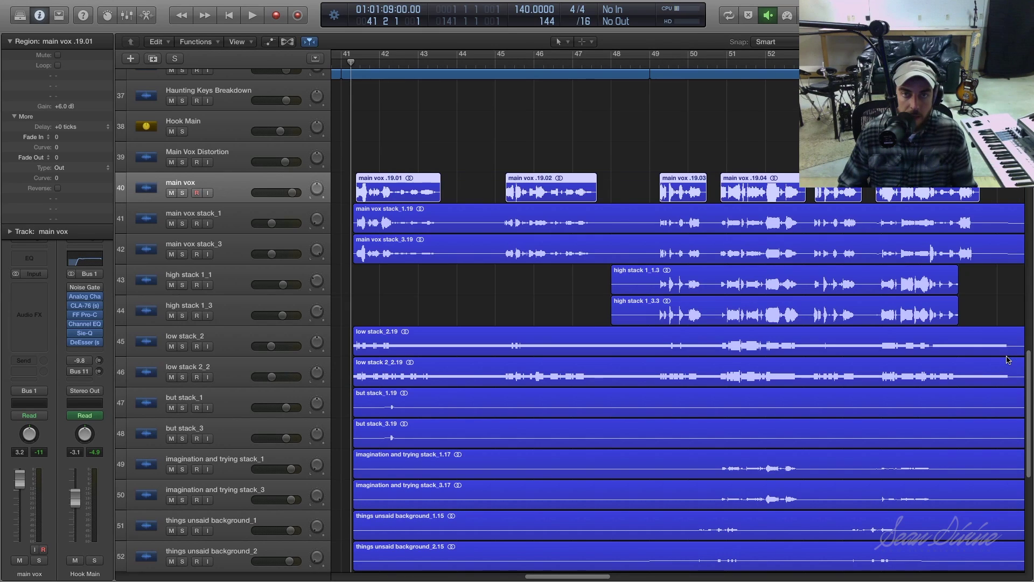
# Step: Solo main vox, play its split phrase regions, then select the first two phrases
pyautogui.click(465, 148)
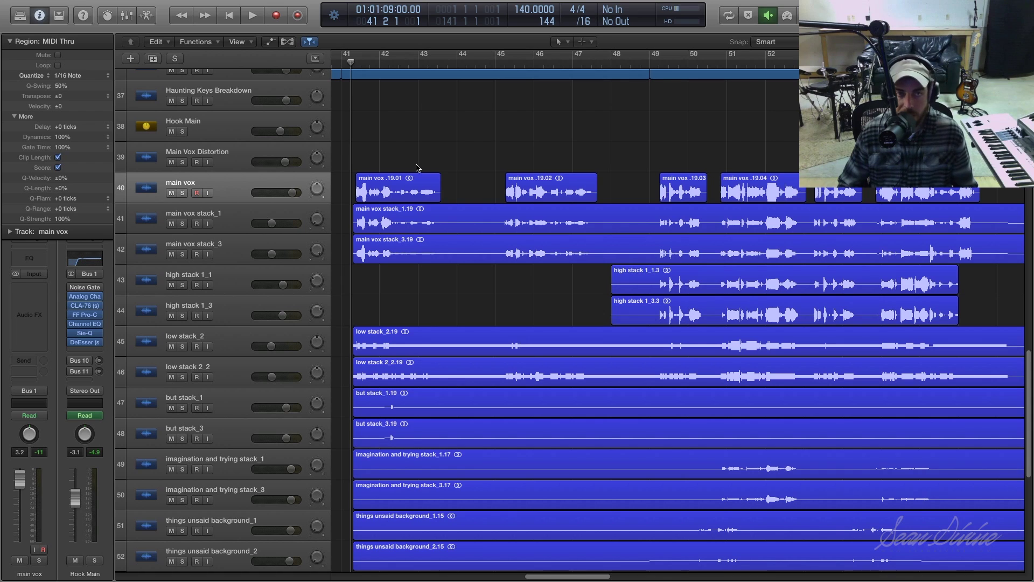
pyautogui.click(183, 193)
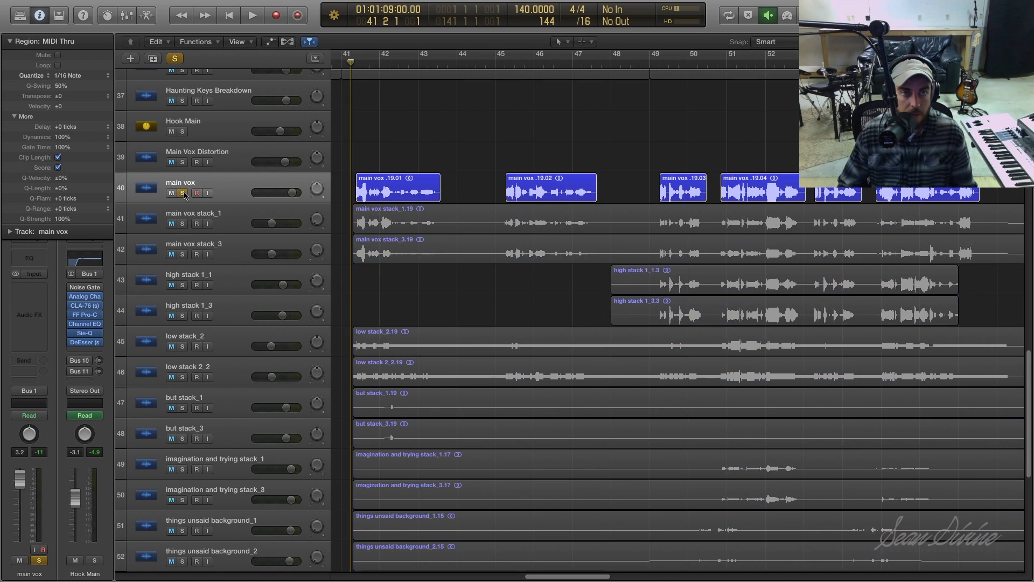
pyautogui.press('space')
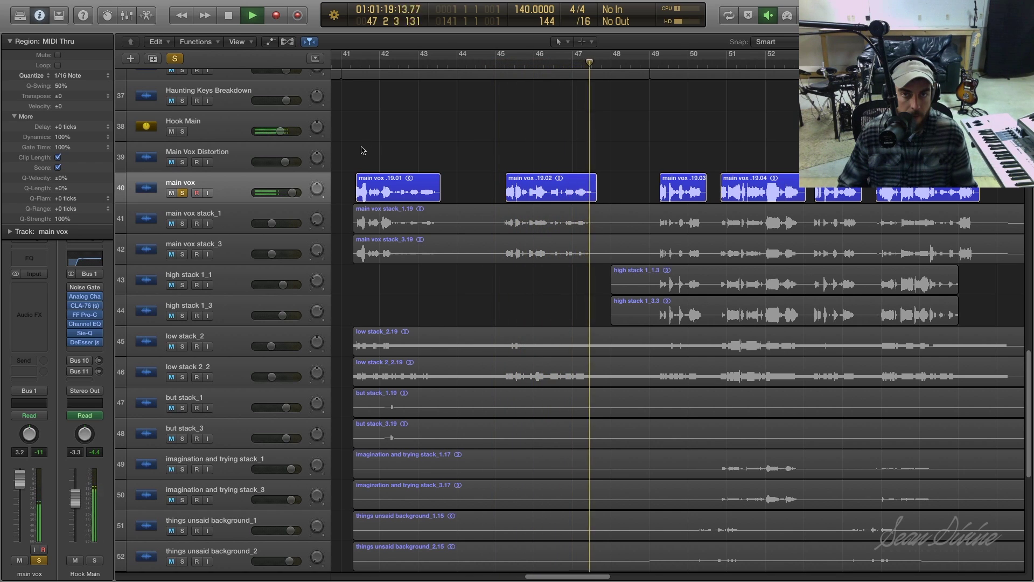
pyautogui.press('space')
pyautogui.moveTo(345, 148); pyautogui.dragTo(586, 188)
# Step: Give regions .19.01 and .19.02 a 163 fade-in and 166 fade-out
pyautogui.click(586, 188)
pyautogui.keyDown('shift'); pyautogui.click(368, 194); pyautogui.keyUp('shift')
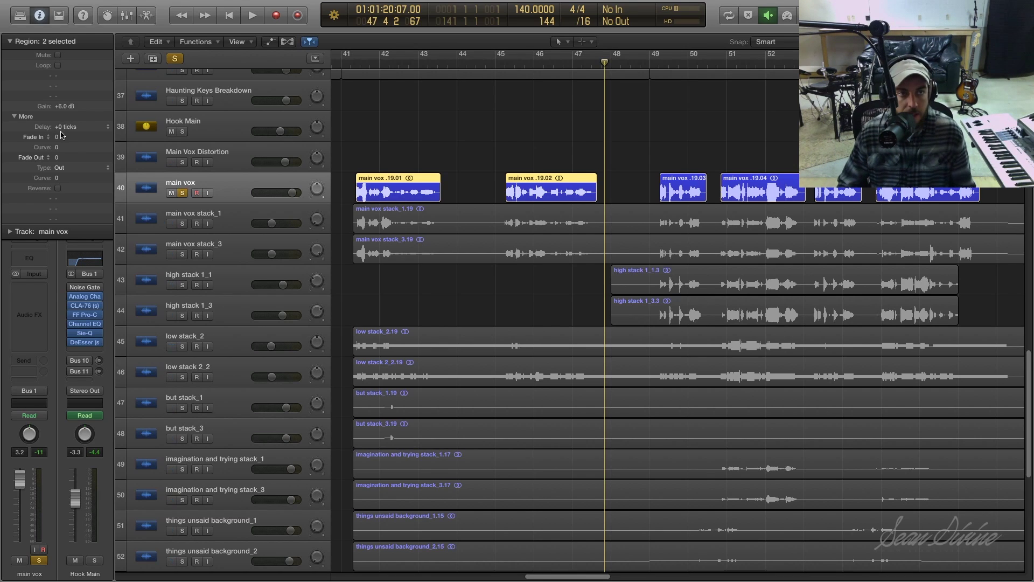
pyautogui.moveTo(58, 137)
pyautogui.mouseDown()
pyautogui.moveTo(63, 153)
pyautogui.moveTo(69, 138)
pyautogui.mouseUp()
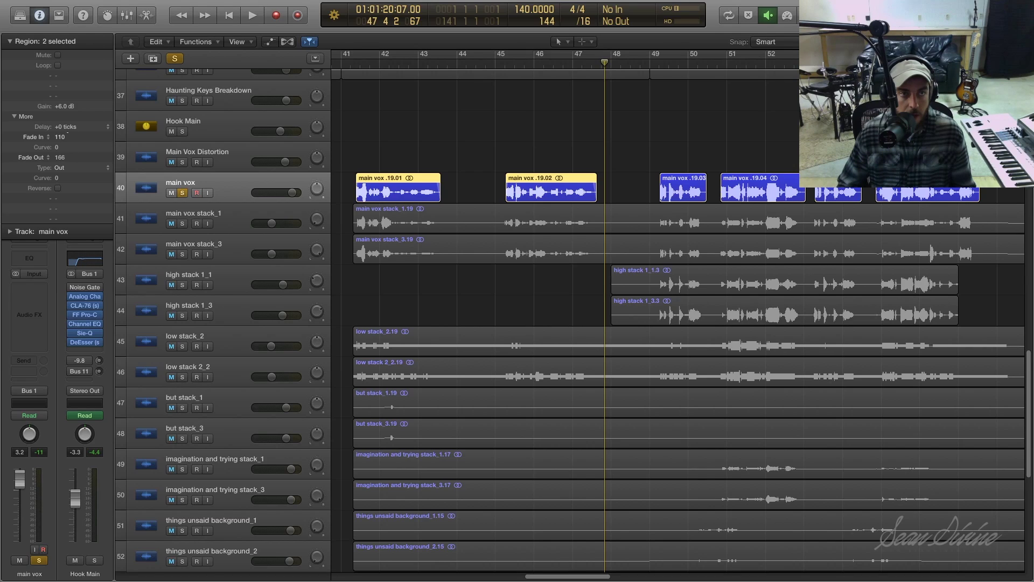
# Step: Play the faded phrases back from bar 45
pyautogui.click(499, 64)
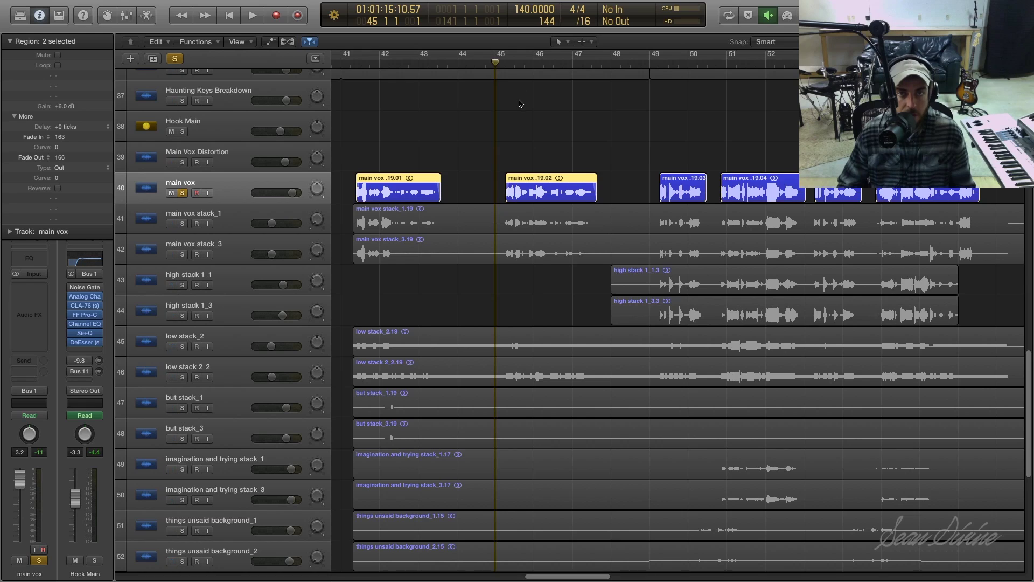
pyautogui.press('space')
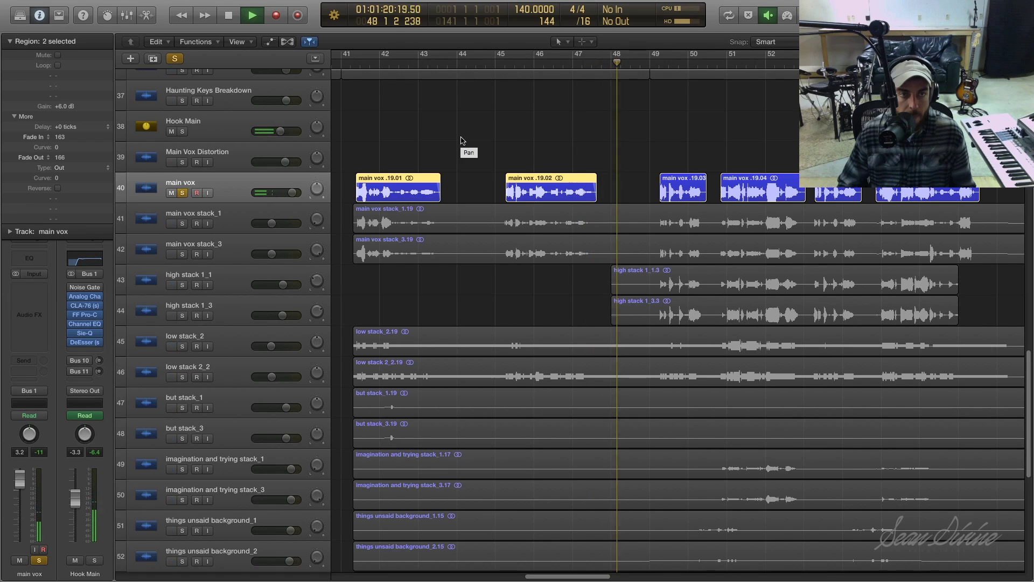
pyautogui.press('space')
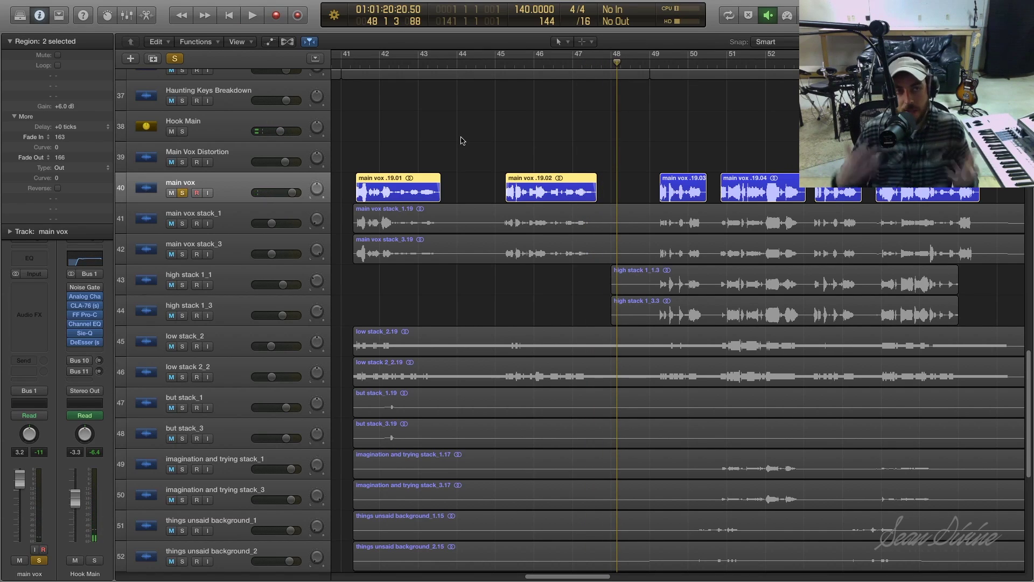